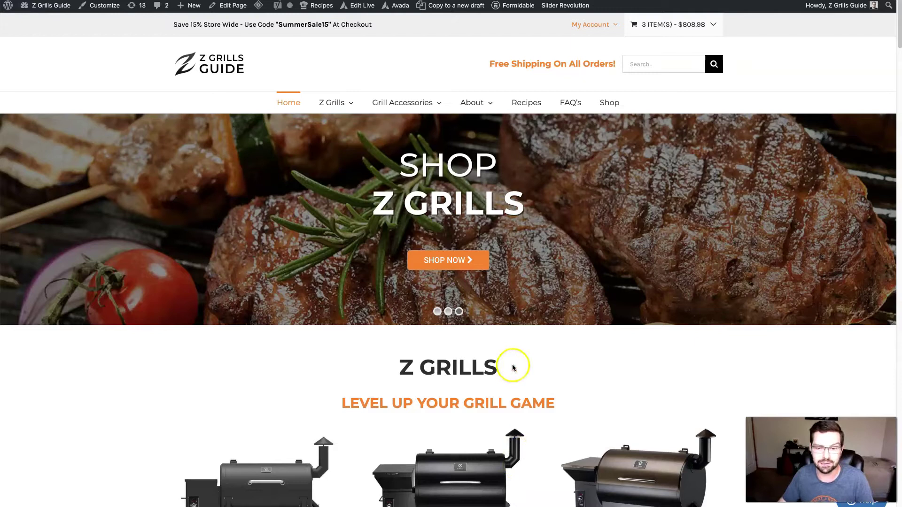
- On the live homepage, select the Z GRILLS, LEVEL UP YOUR GRILL GAME and How Pellet Grills Work headings
left_click(416, 372)
left_click_drag(399, 369, 506, 366)
left_click_drag(342, 403, 568, 399)
scroll(567, 400, "down", 10)
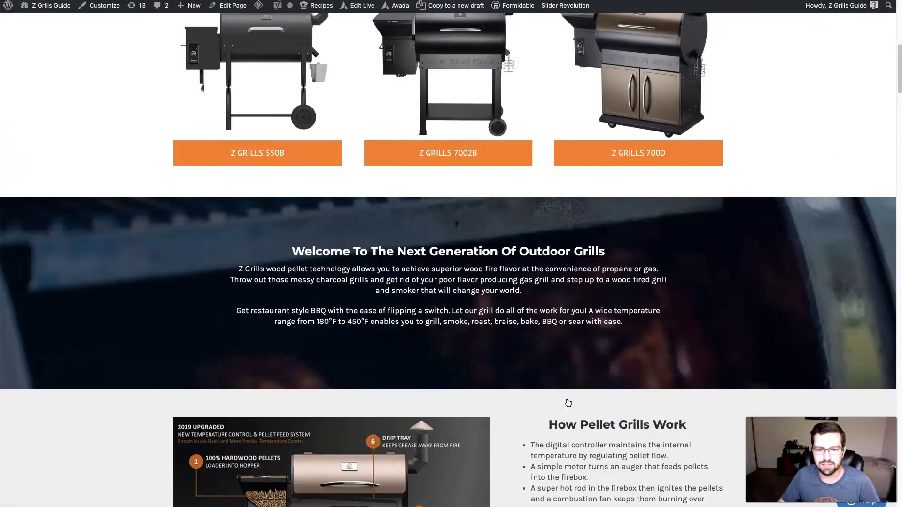
left_click_drag(547, 258, 691, 256)
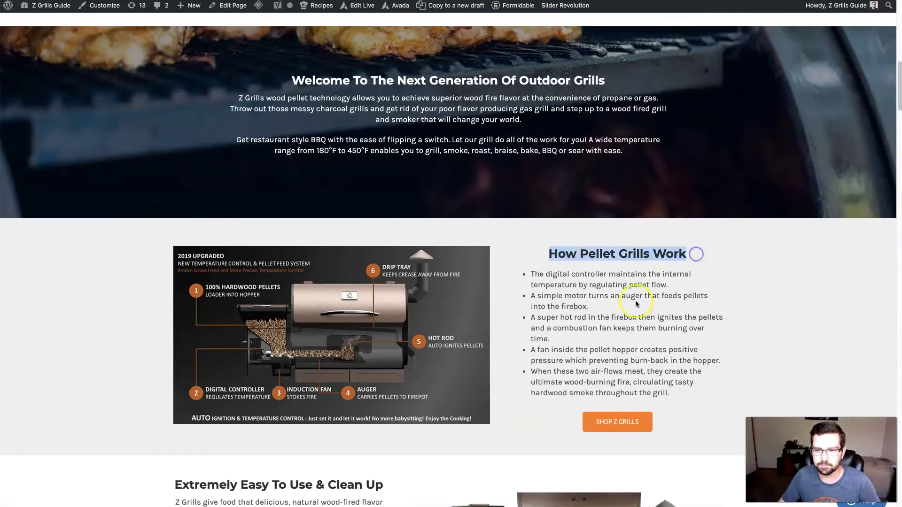
scroll(632, 308, "up", 10)
scroll(587, 306, "up", 5)
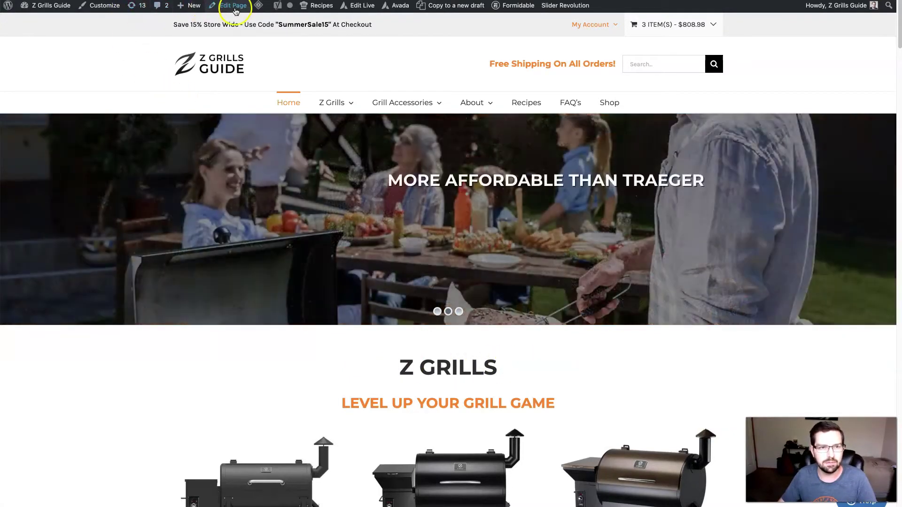
- Open Edit Page in a new tab and confirm the Z GRILLS text block's format is Heading 1
right_click(235, 7)
left_click(251, 17)
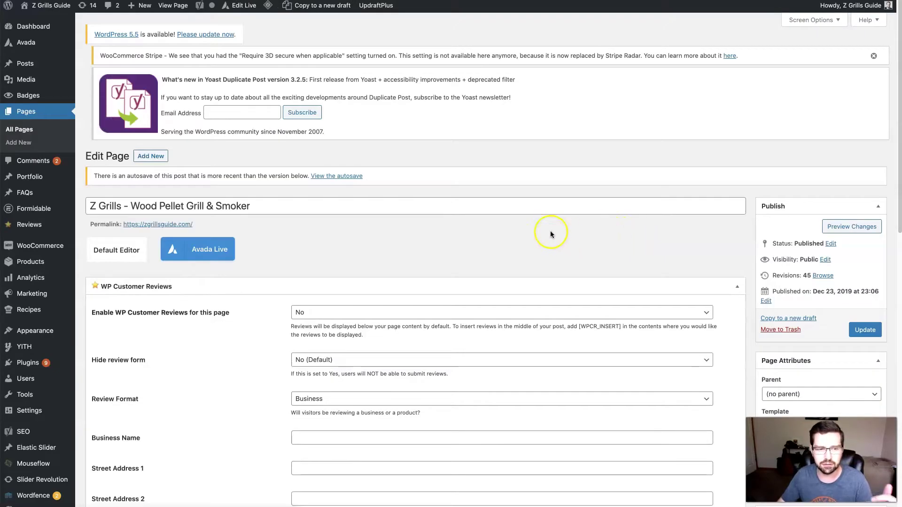
scroll(448, 248, "down", 6)
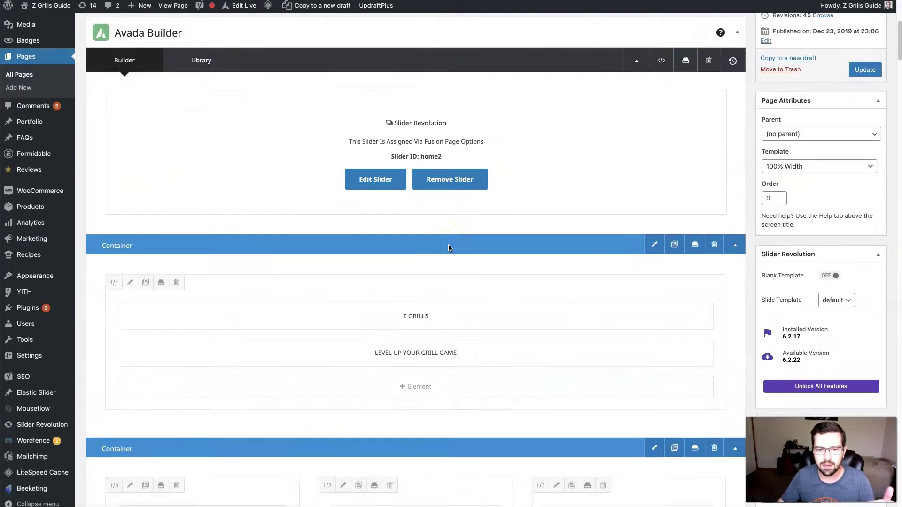
left_click(393, 168)
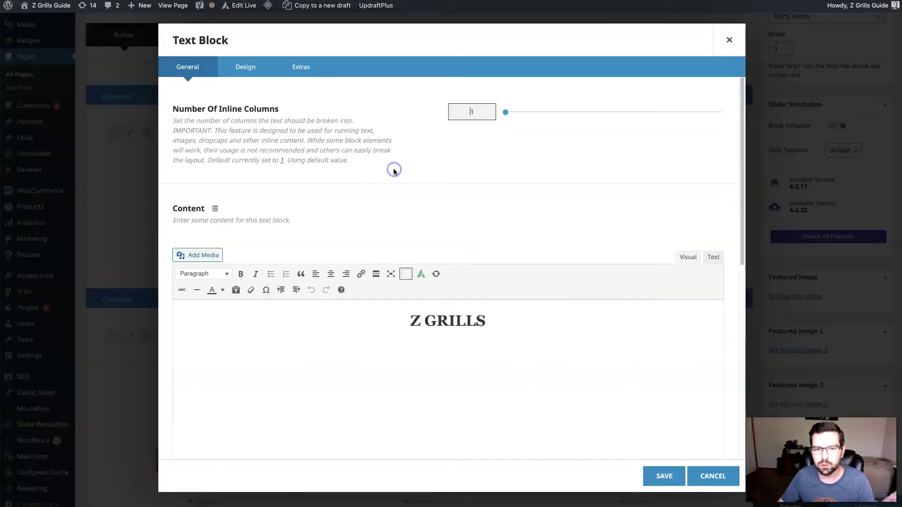
triple_click(449, 319)
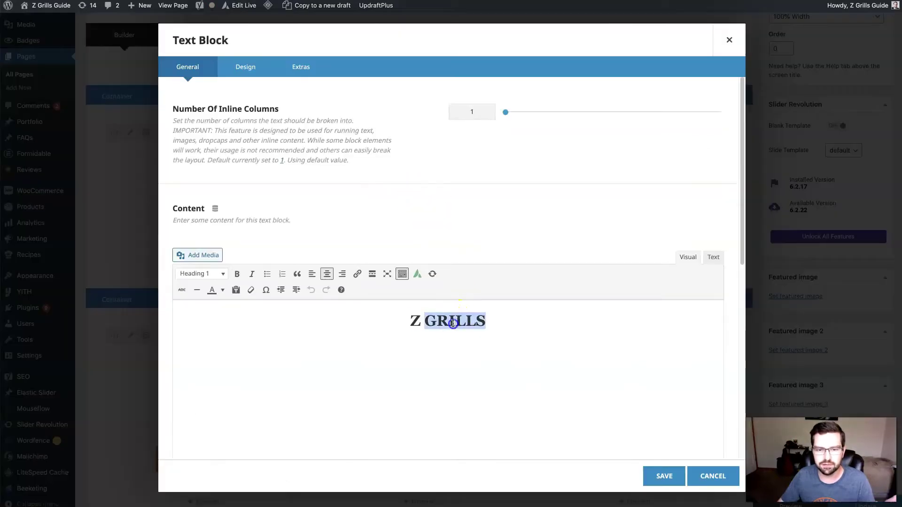
left_click(199, 277)
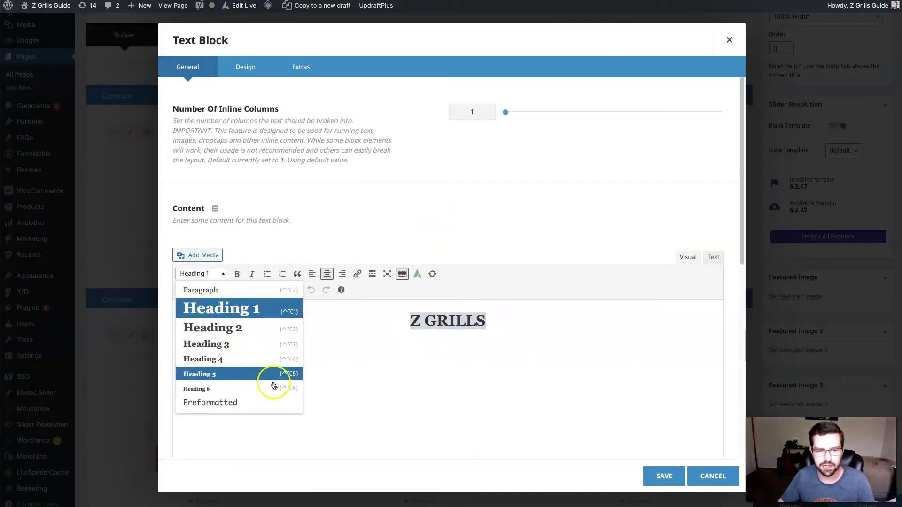
left_click(471, 378)
left_click_drag(498, 322, 402, 313)
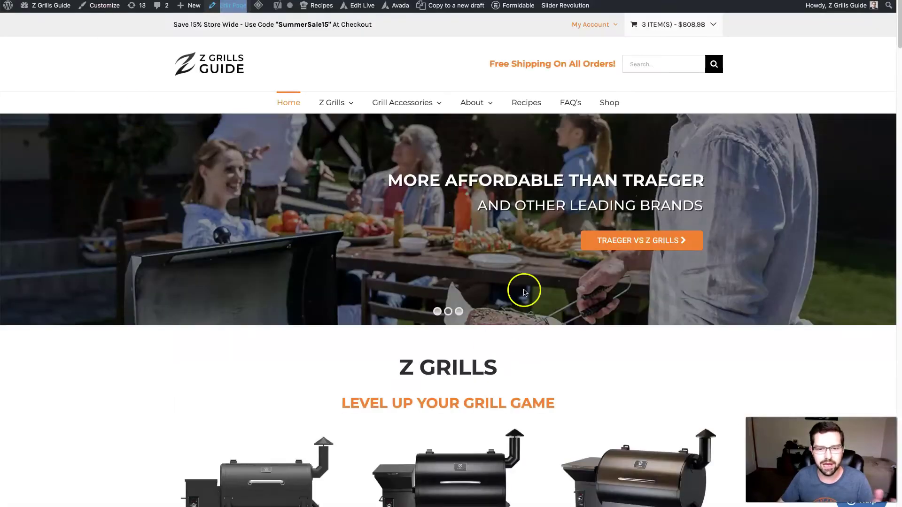
scroll(527, 292, "down", 4)
left_click_drag(500, 215, 398, 217)
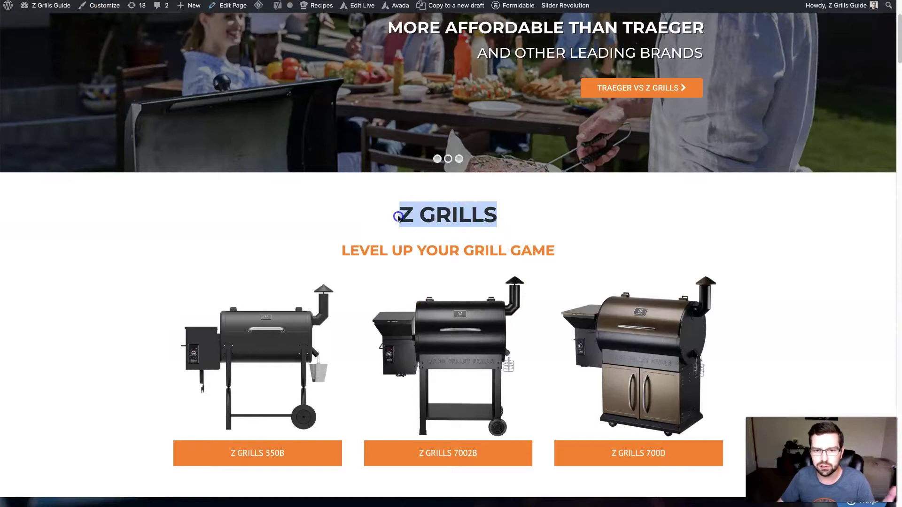
left_click_drag(342, 250, 560, 262)
left_click(569, 256)
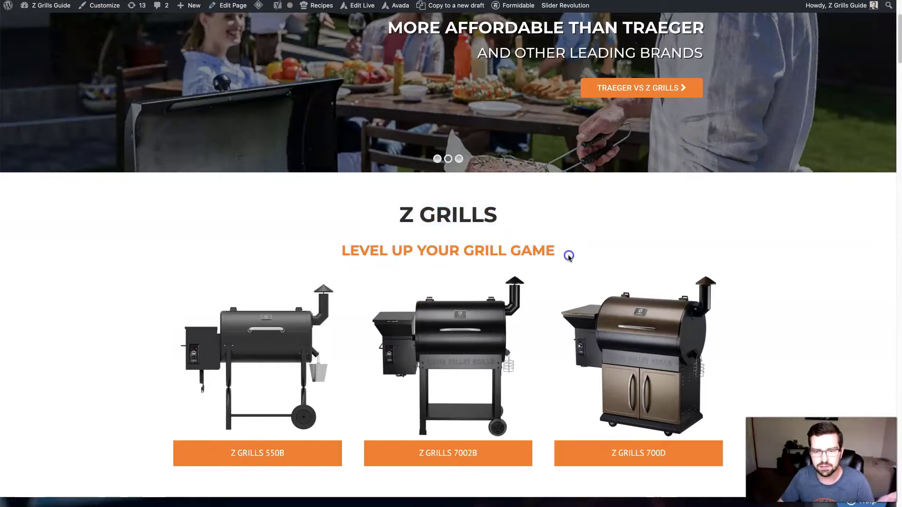
scroll(568, 257, "down", 7)
left_click_drag(292, 239, 731, 262)
left_click(643, 253)
scroll(640, 294, "down", 12)
scroll(643, 292, "down", 15)
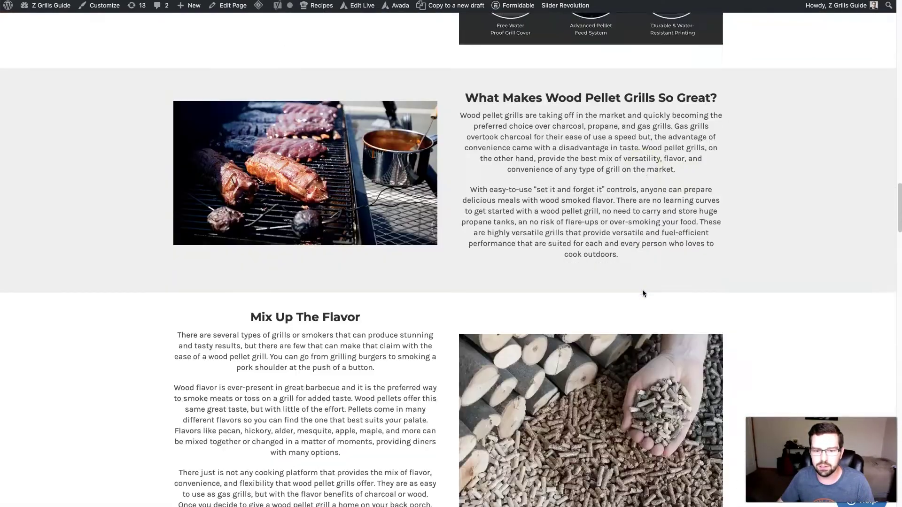
scroll(643, 293, "down", 3)
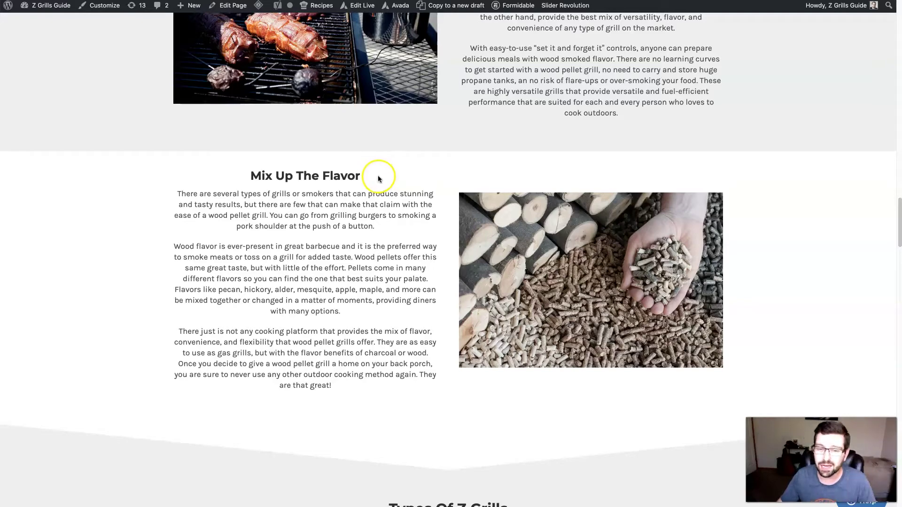
scroll(407, 203, "up", 15)
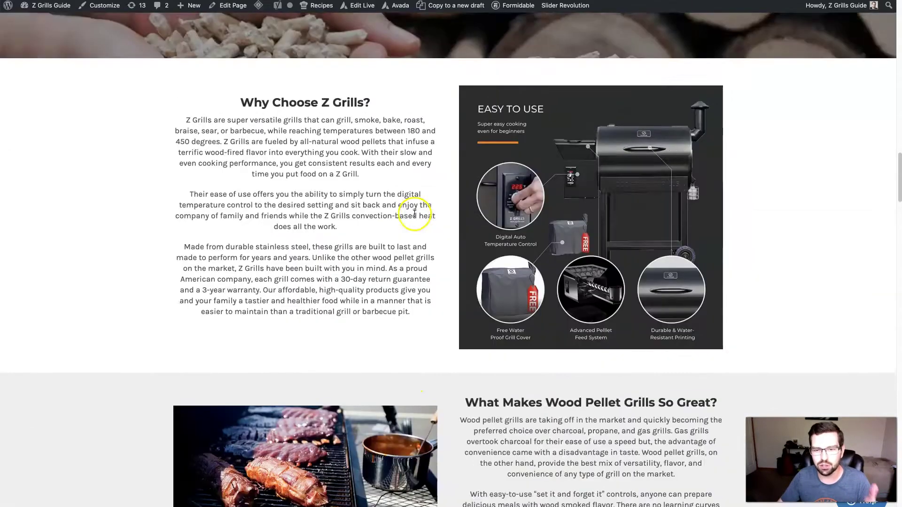
scroll(413, 215, "up", 10)
scroll(413, 214, "down", 5)
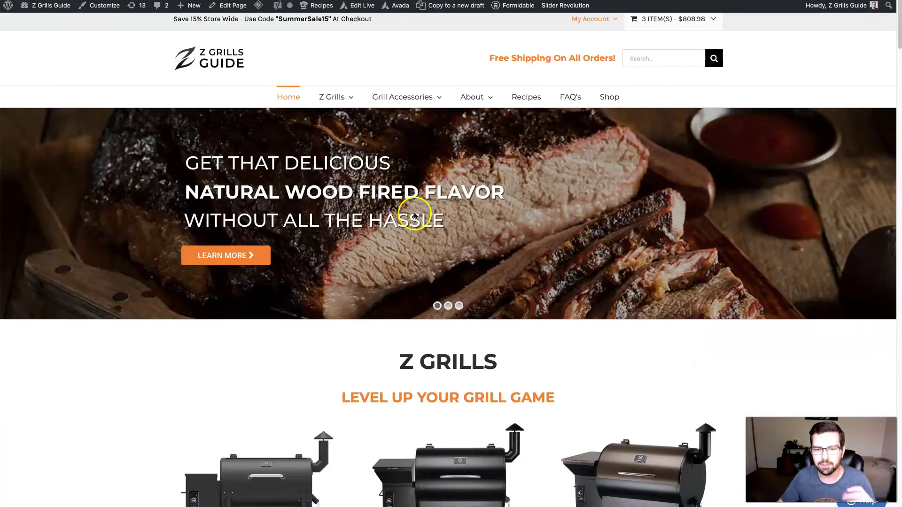
left_click_drag(399, 141, 526, 142)
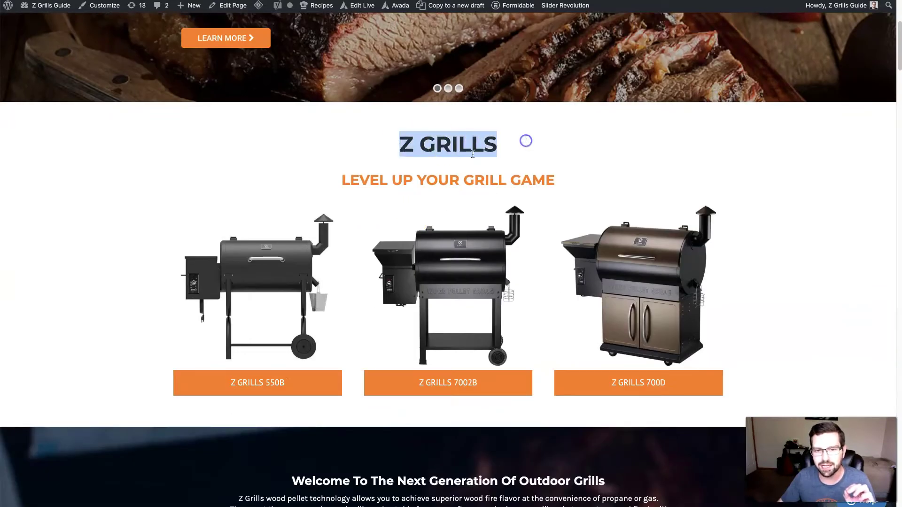
left_click_drag(339, 178, 576, 178)
left_click(578, 161)
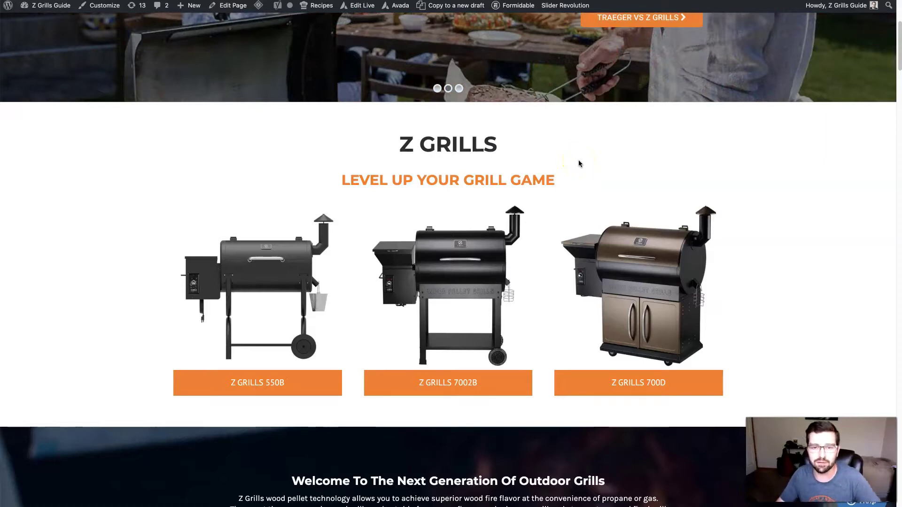
scroll(579, 163, "up", 1)
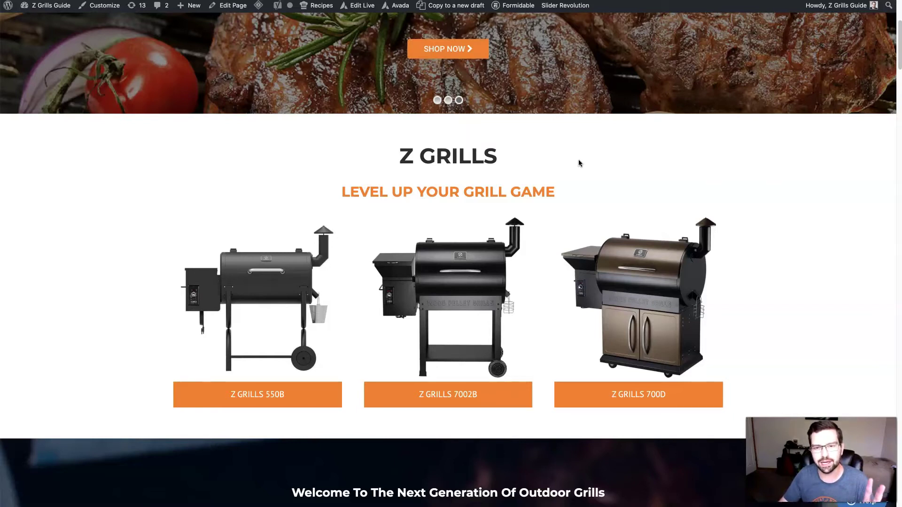
scroll(579, 163, "down", 6)
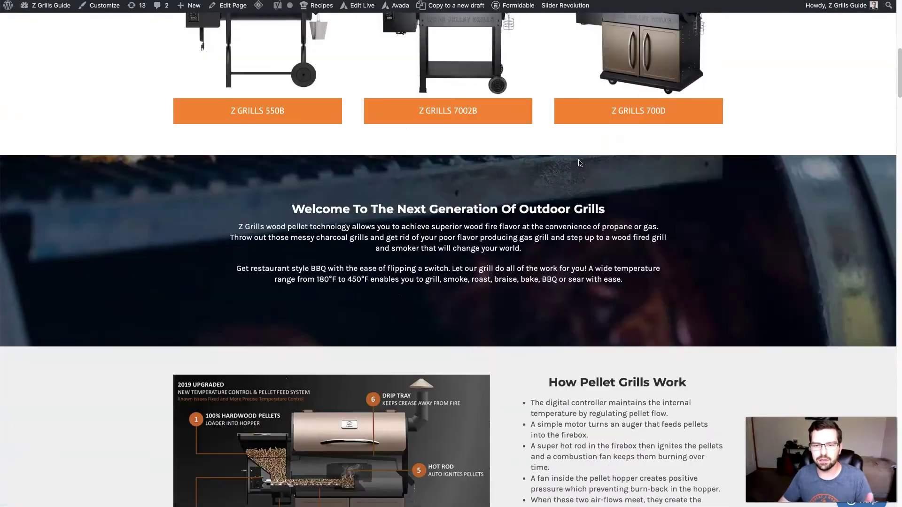
left_click_drag(611, 213, 295, 210)
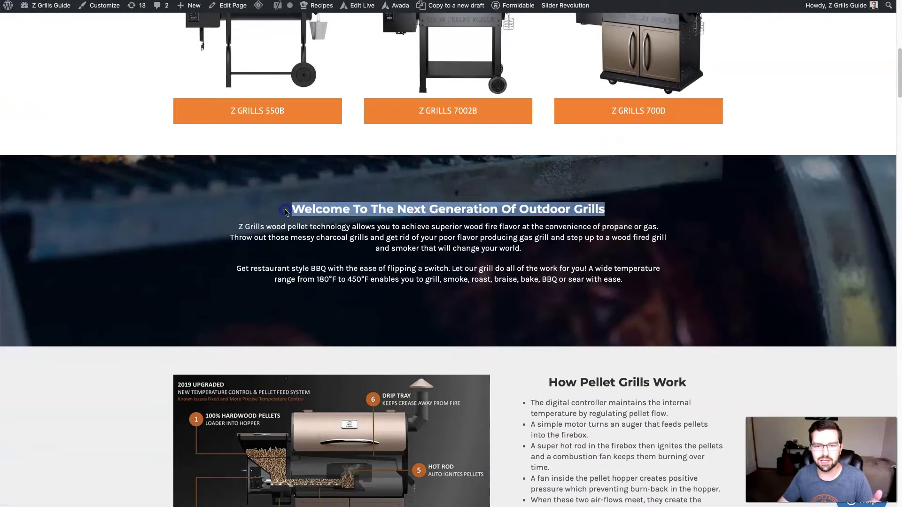
left_click(478, 221)
scroll(486, 231, "up", 8)
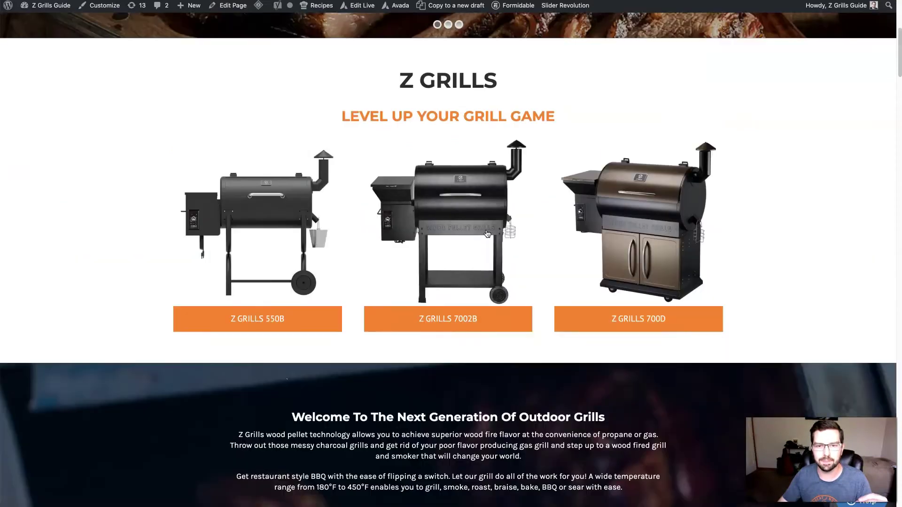
- Cancel the Z GRILLS Text Block dialog without saving and return to the live homepage
scroll(462, 169, "down", 1)
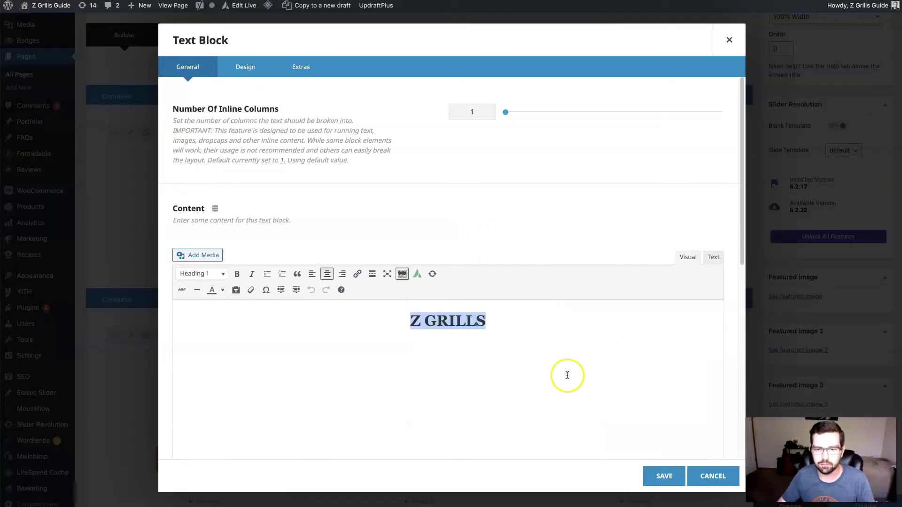
left_click(708, 480)
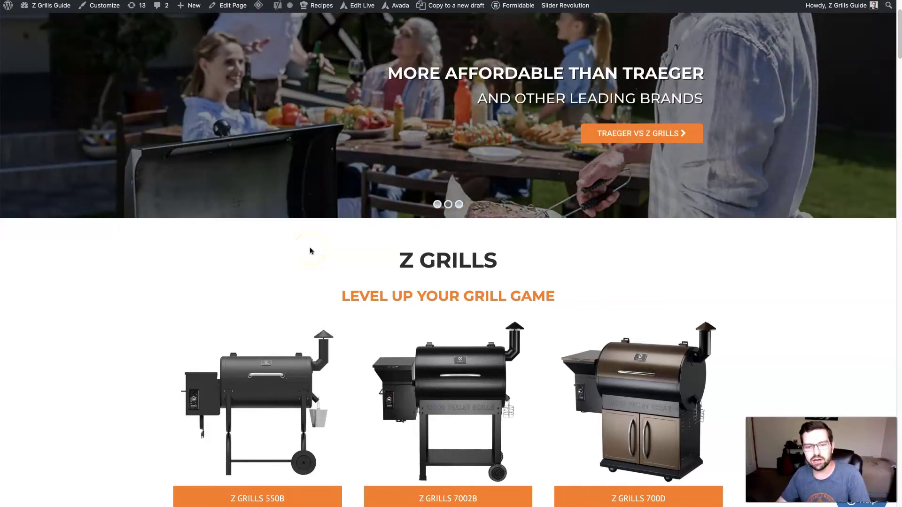
left_click_drag(370, 255, 512, 261)
left_click(512, 262)
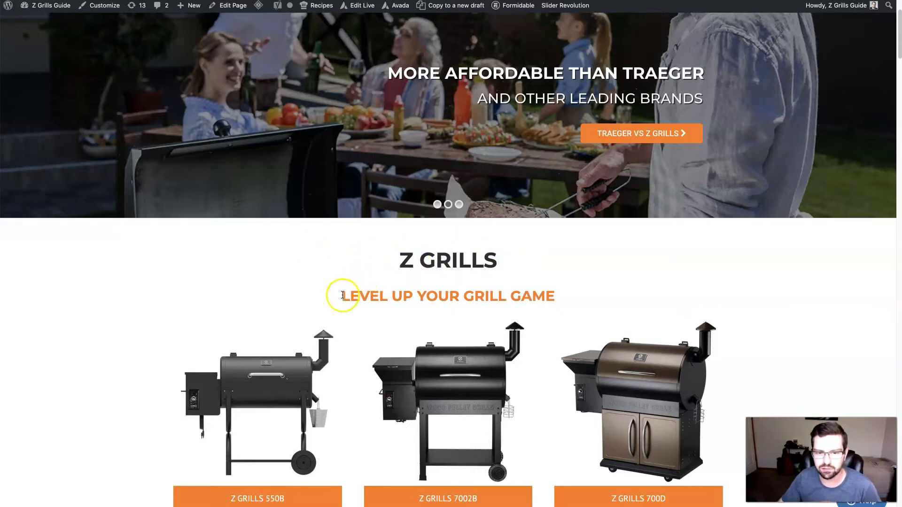
scroll(549, 295, "down", 1)
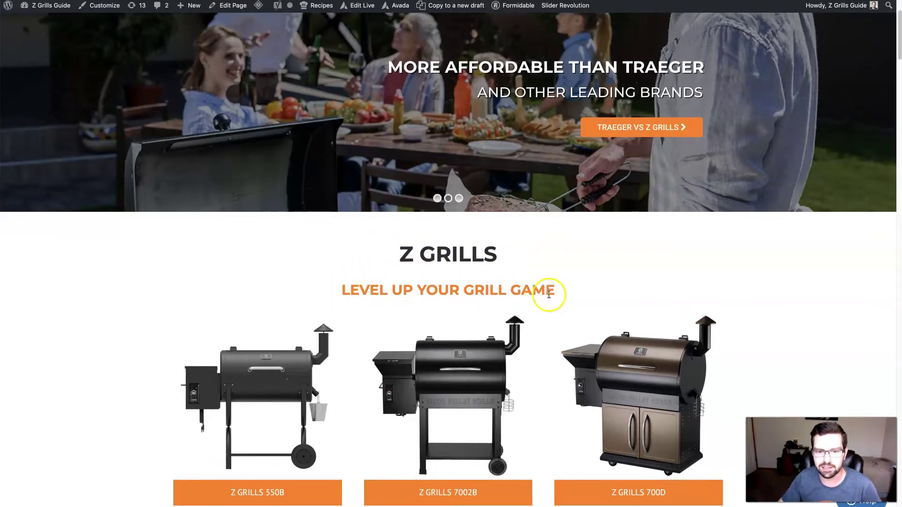
- Open Chrome DevTools on the homepage and turn on the element picker
right_click(262, 242)
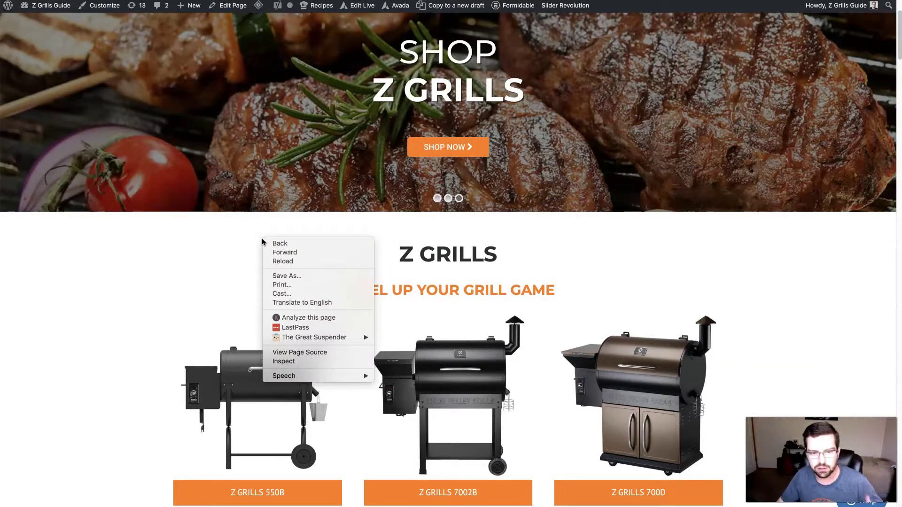
left_click(297, 361)
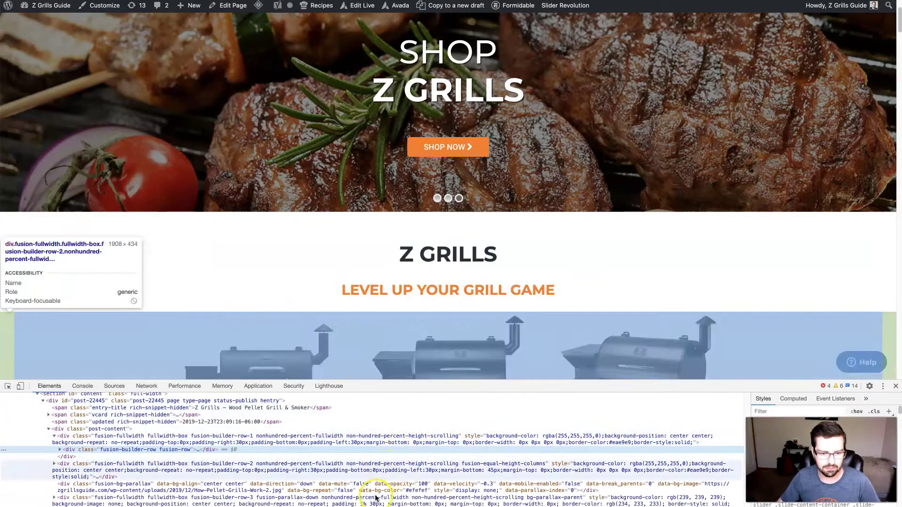
left_click(7, 386)
left_click(8, 387)
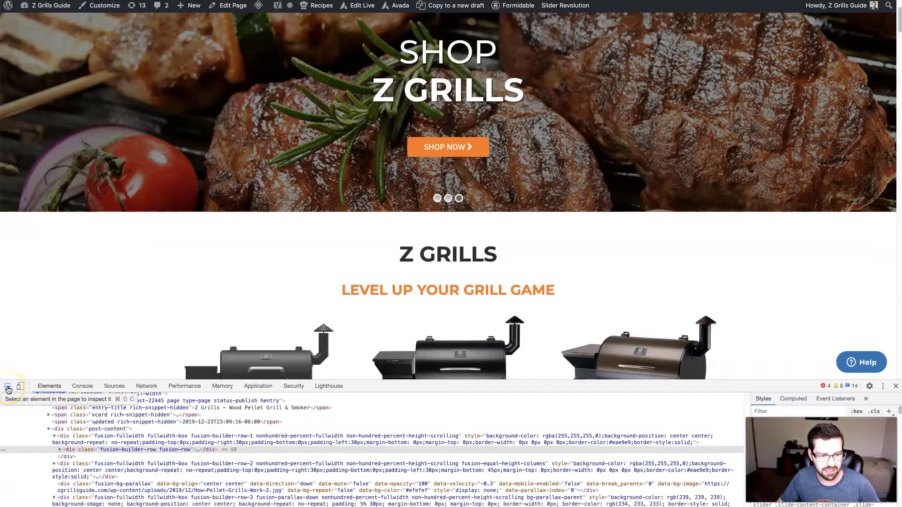
left_click(7, 387)
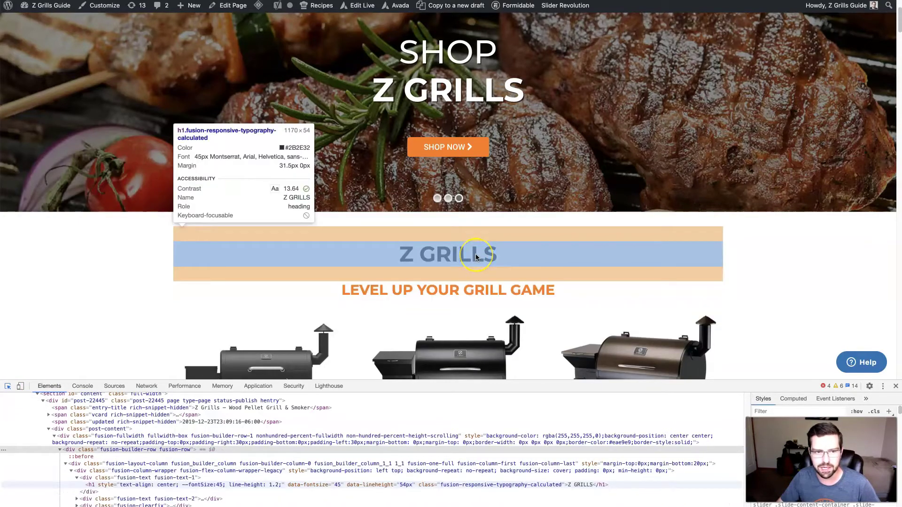
- Inspect the Z GRILLS heading (h1) and the LEVEL UP YOUR GRILL GAME heading (h2)
left_click(465, 256)
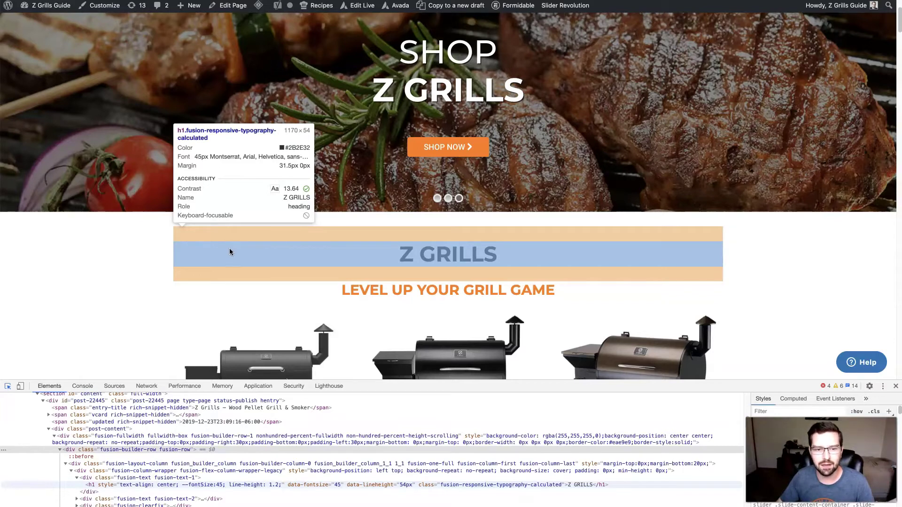
left_click(241, 288)
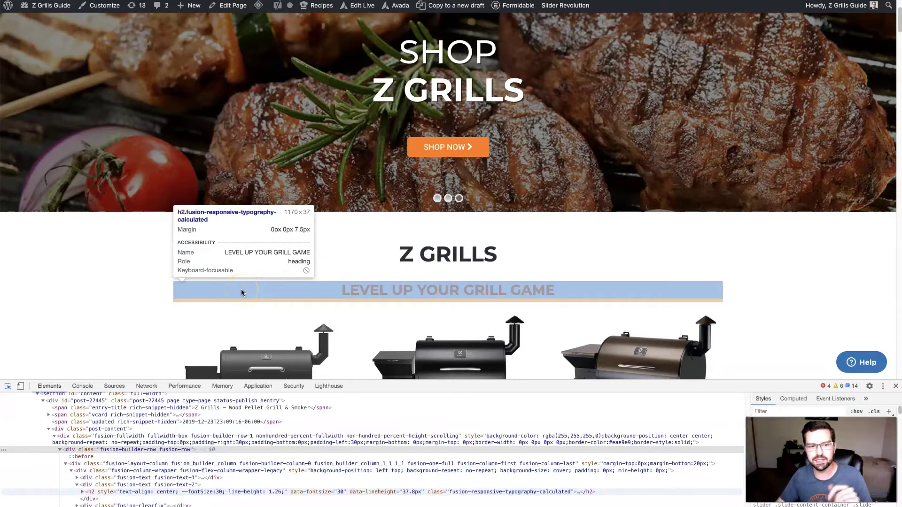
scroll(290, 293, "down", 10)
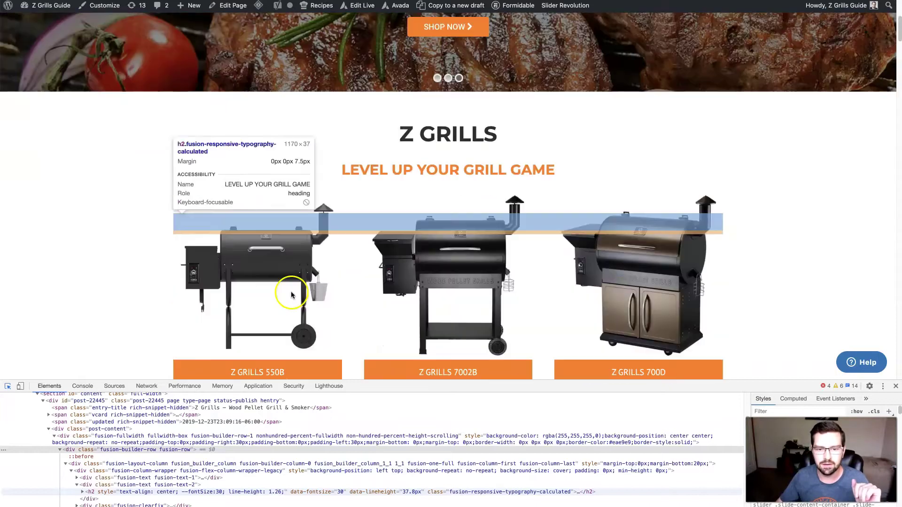
scroll(301, 254, "up", 1)
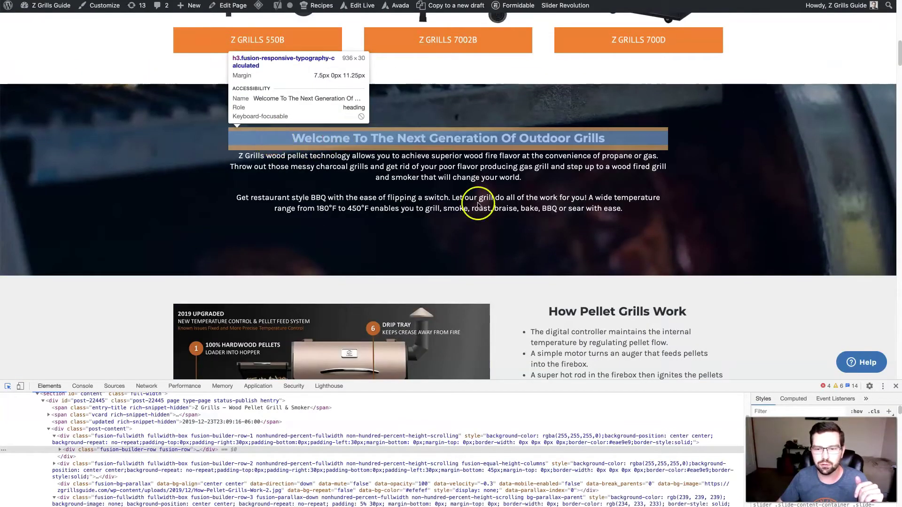
scroll(534, 310, "down", 6)
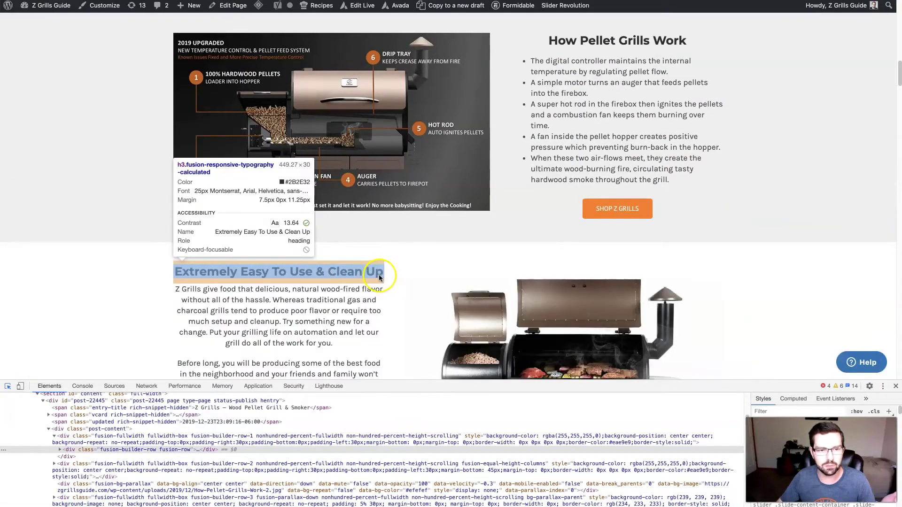
scroll(378, 274, "up", 11)
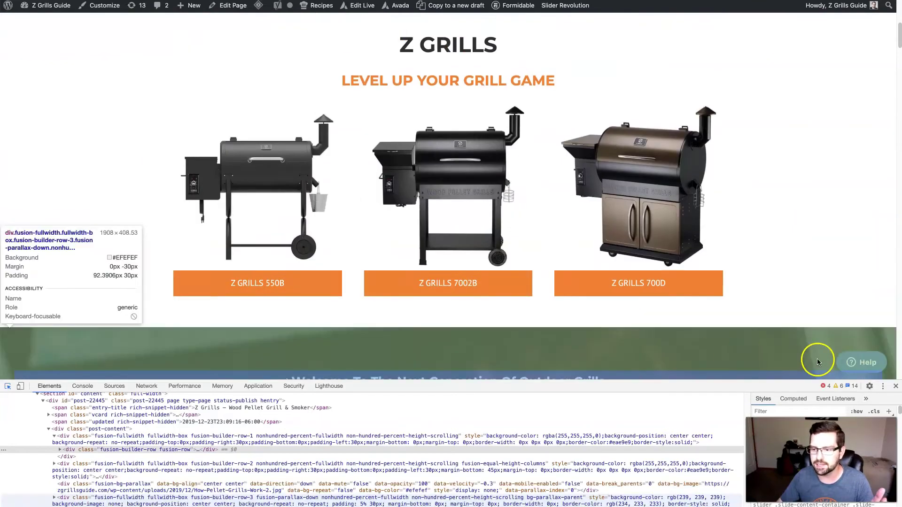
- Close DevTools and open the homepage's View Page Source
left_click(896, 386)
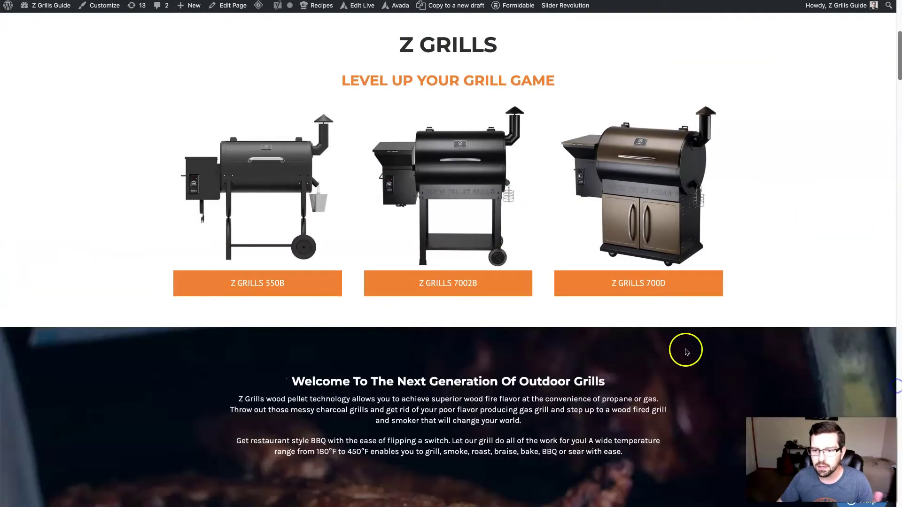
scroll(577, 329, "up", 4)
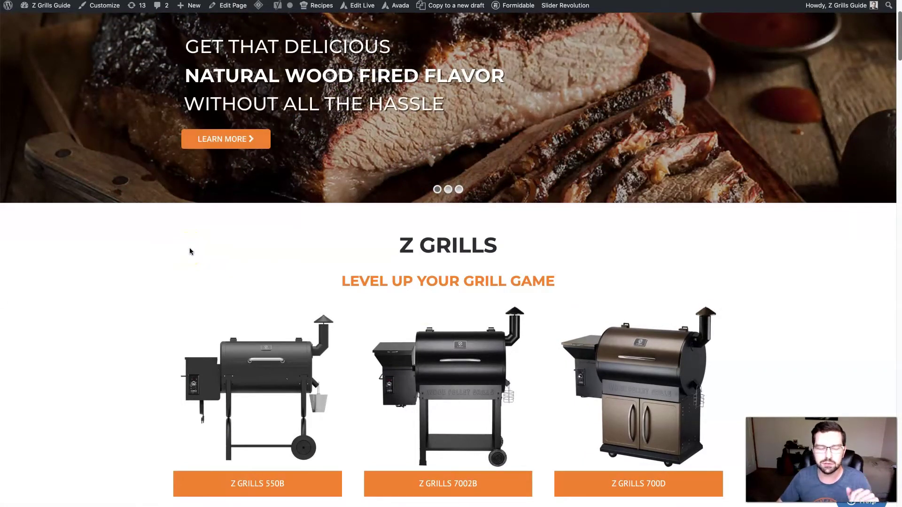
right_click(191, 251)
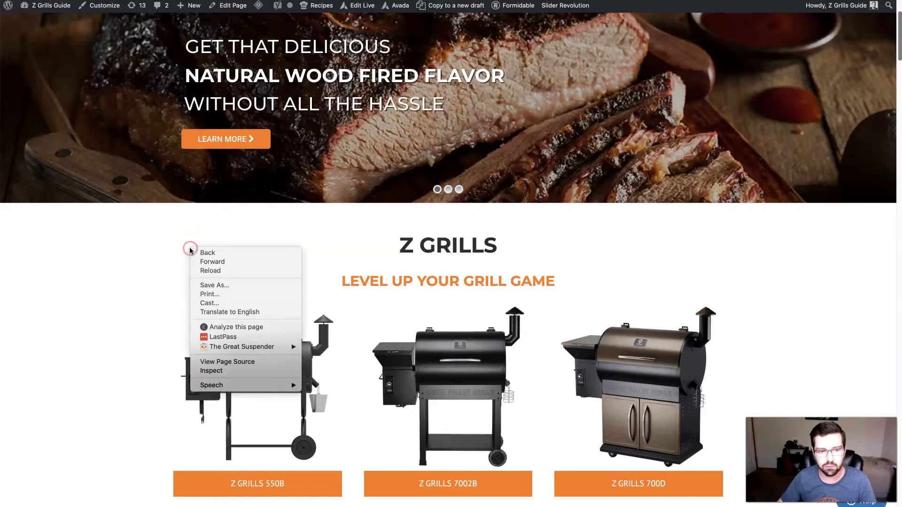
left_click(225, 373)
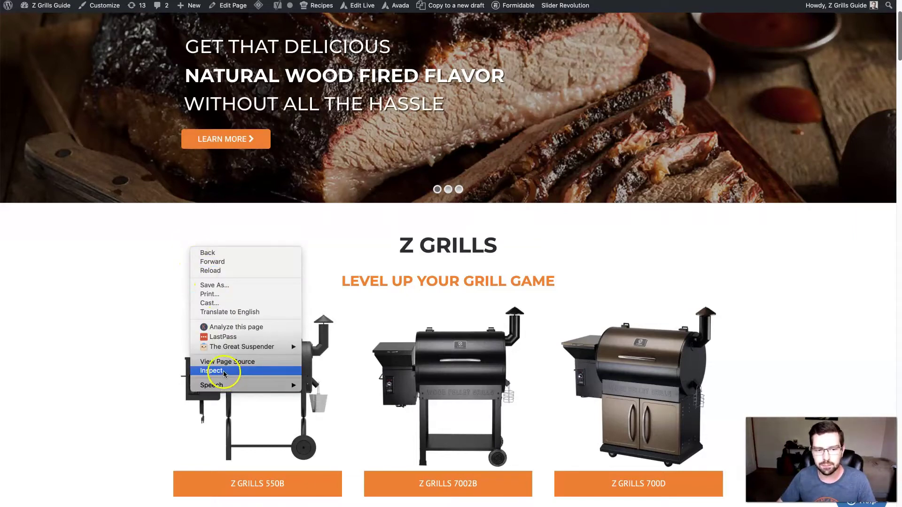
left_click(229, 363)
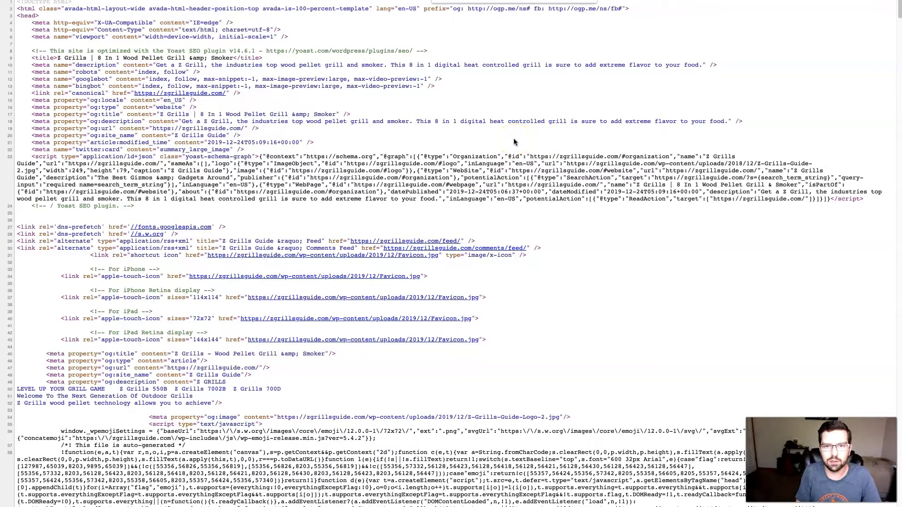
- Search the source for '<h1' and cycle through the heading tag matches
type("<h1")
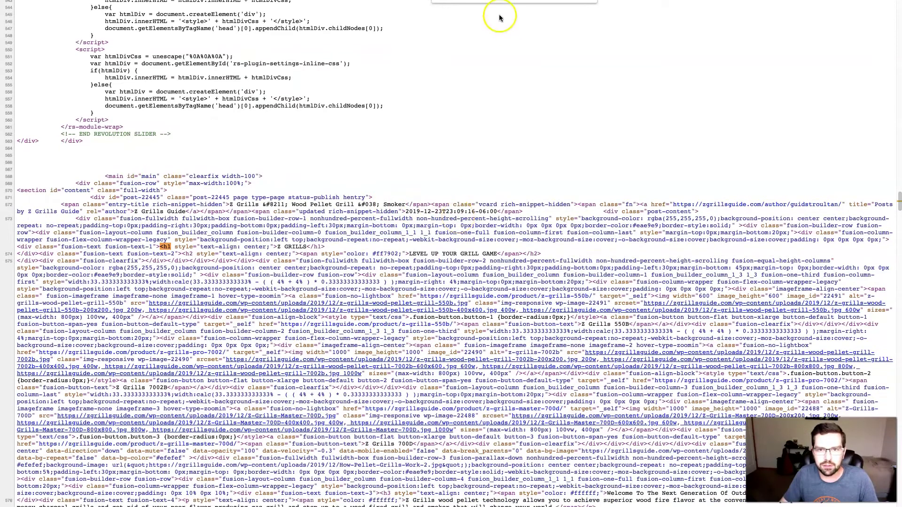
key("Return")
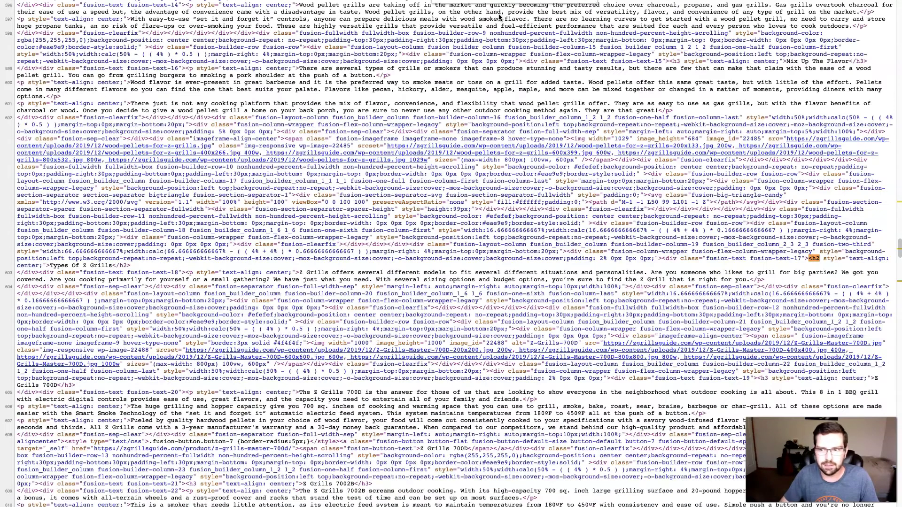
key("Return")
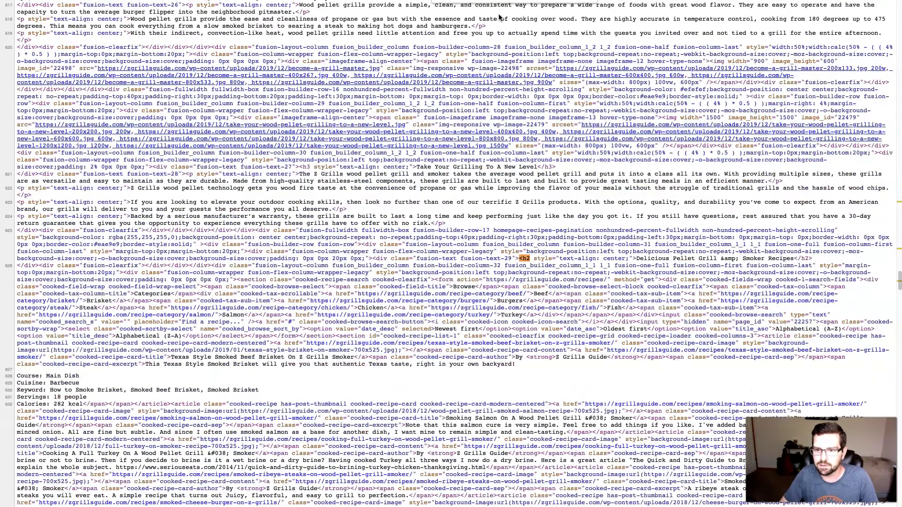
key("Return")
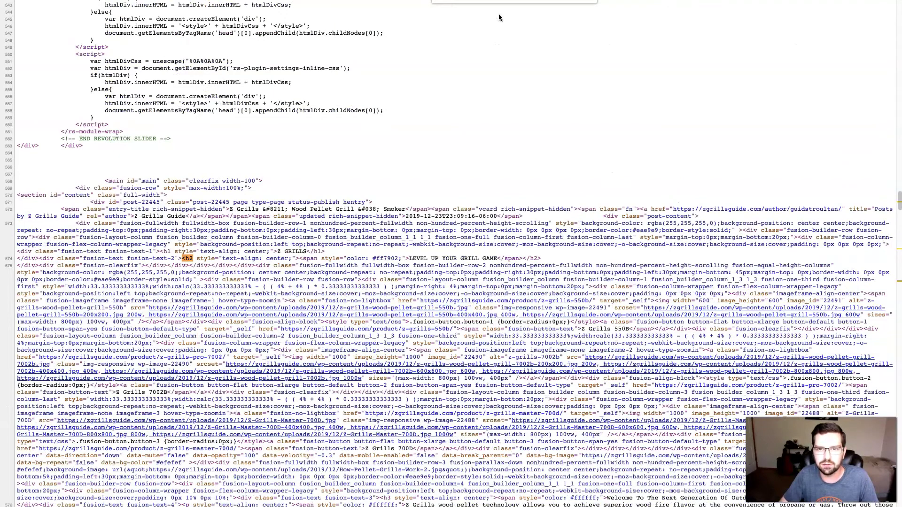
key("Return")
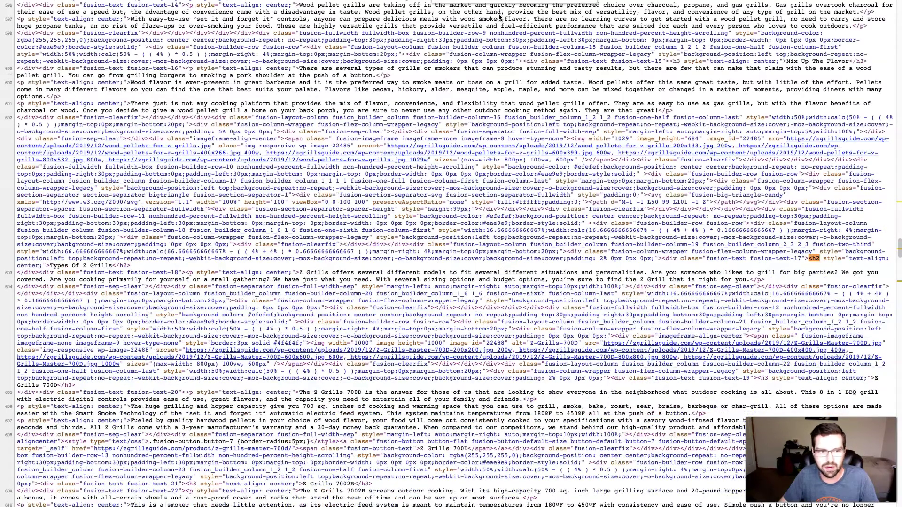
key("Return")
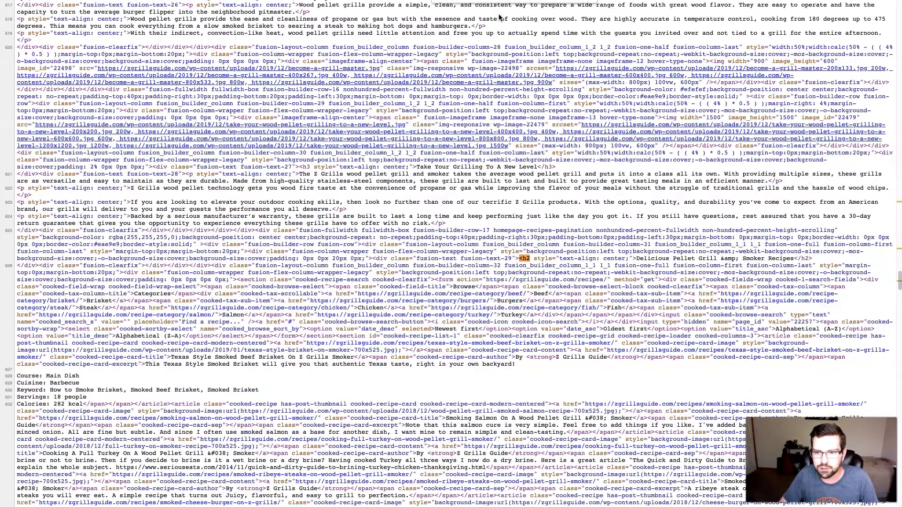
key("Return")
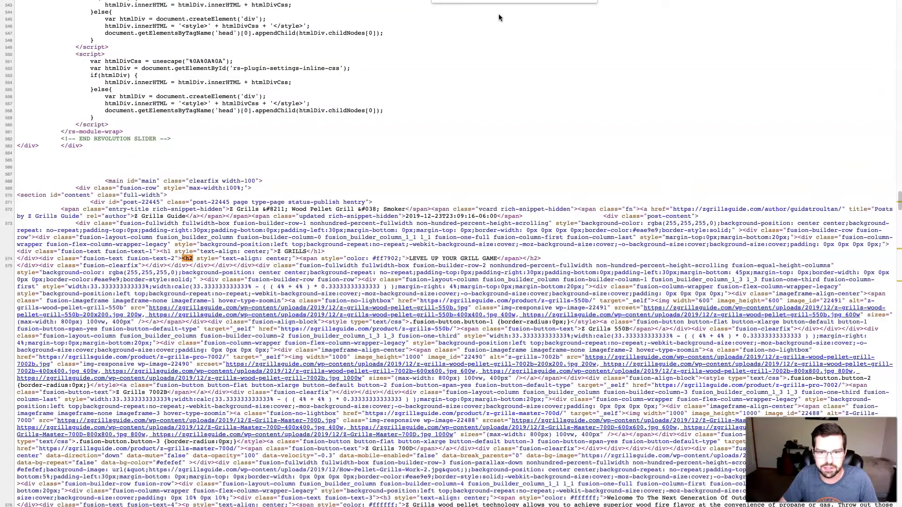
key("Return")
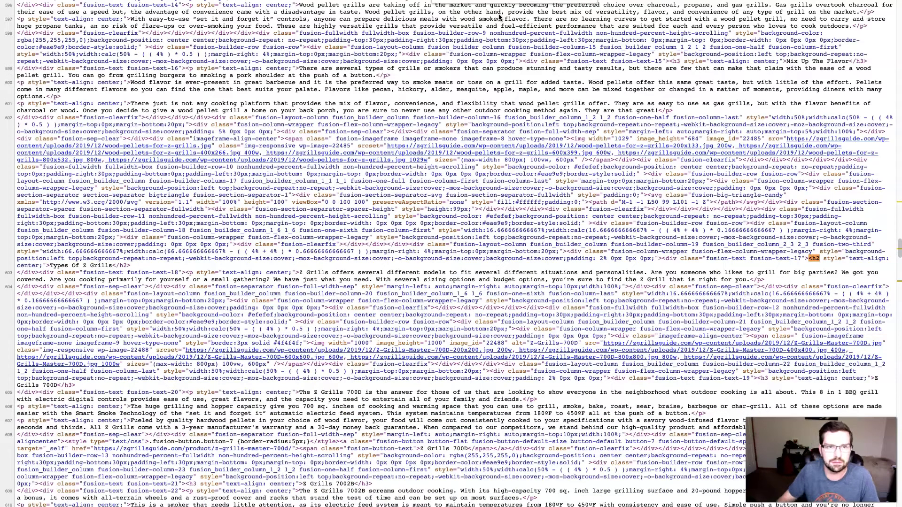
- Close the source tab and select the Types Of Z Grills heading on the live homepage
key("ctrl+w")
scroll(636, 275, "down", 6)
scroll(636, 277, "down", 20)
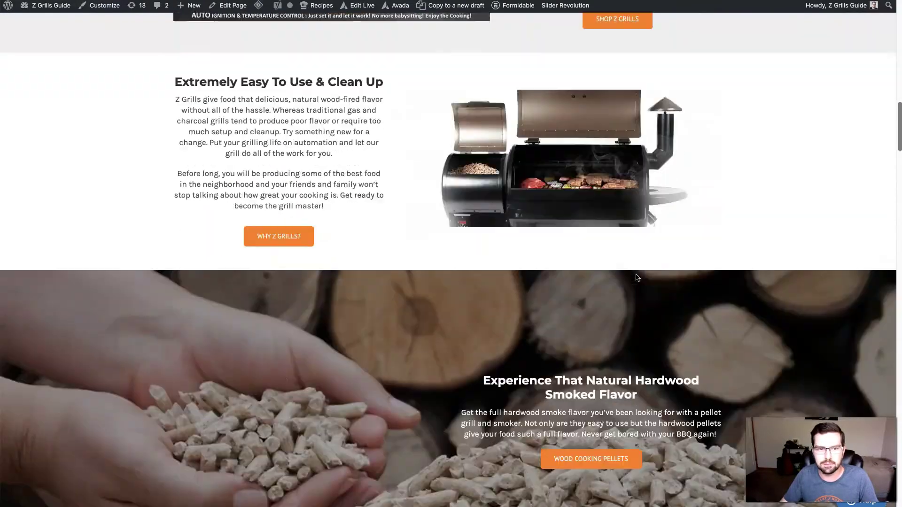
scroll(637, 275, "down", 19)
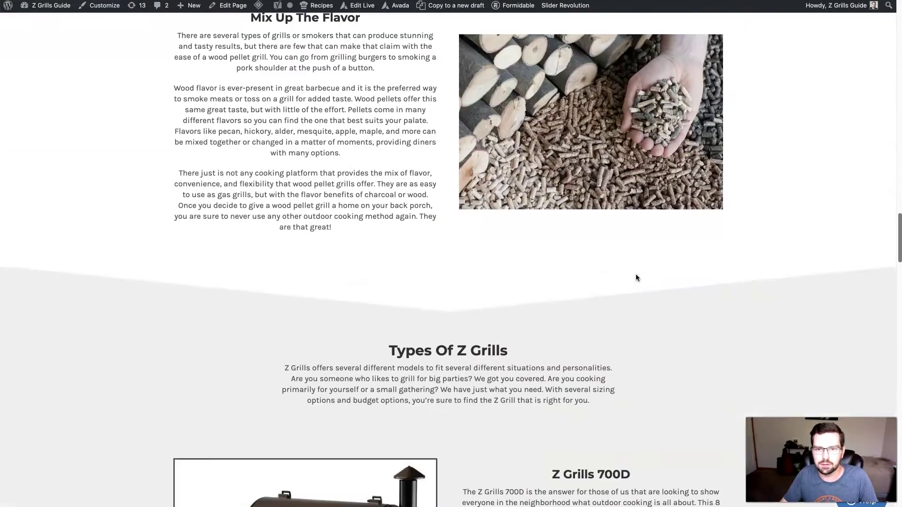
scroll(637, 277, "up", 1)
scroll(637, 277, "up", 1)
left_click(439, 183)
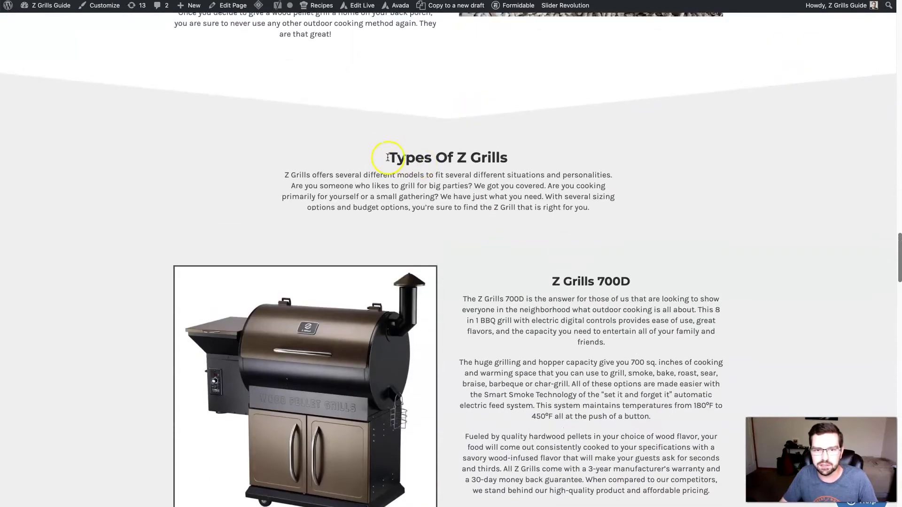
left_click_drag(390, 159, 514, 161)
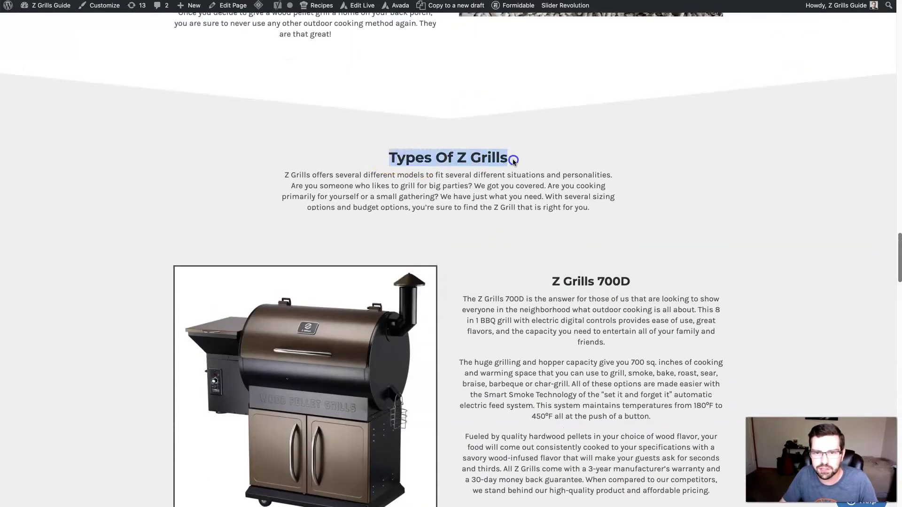
left_click(542, 160)
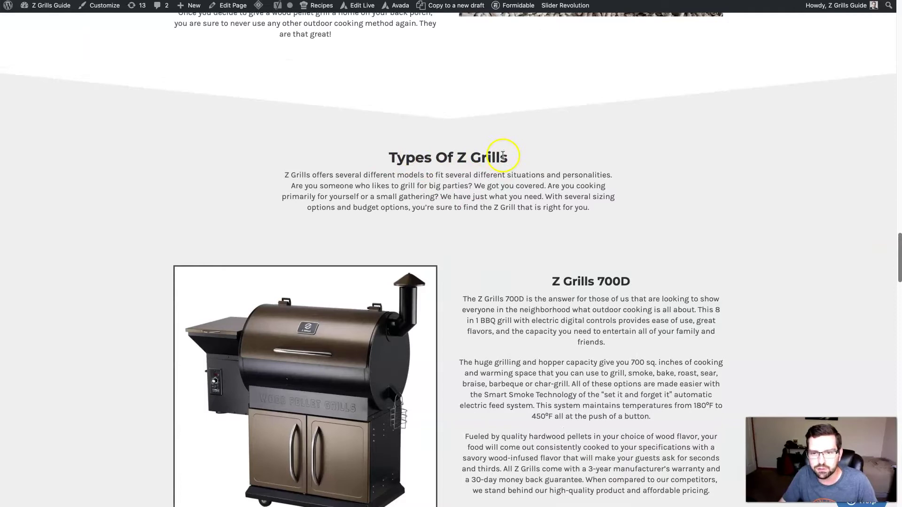
- Scroll down to the Delicious Pellet Grill & Smoker Recipes heading and select its text
scroll(573, 176, "down", 2)
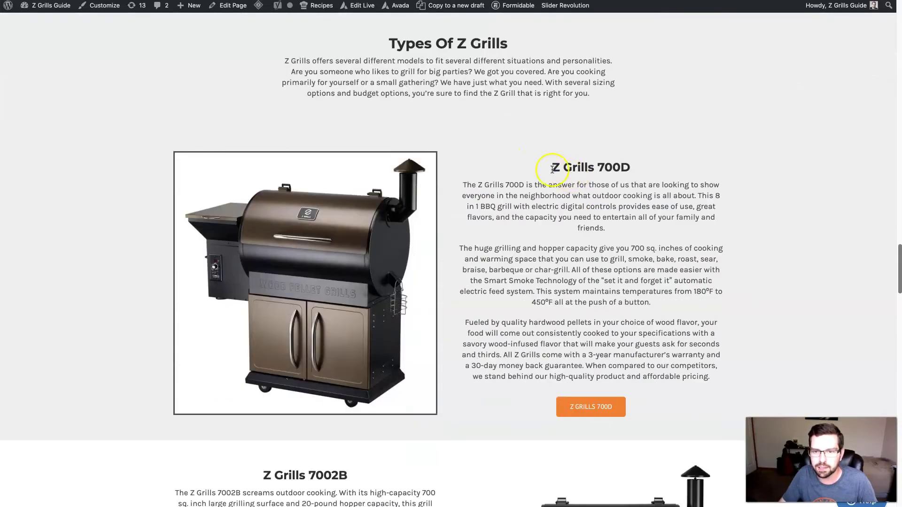
scroll(595, 196, "down", 17)
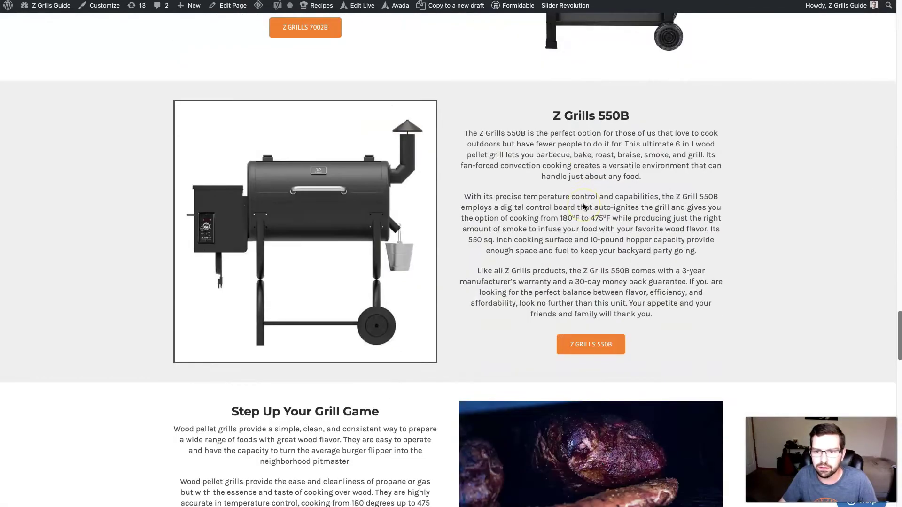
scroll(584, 207, "down", 8)
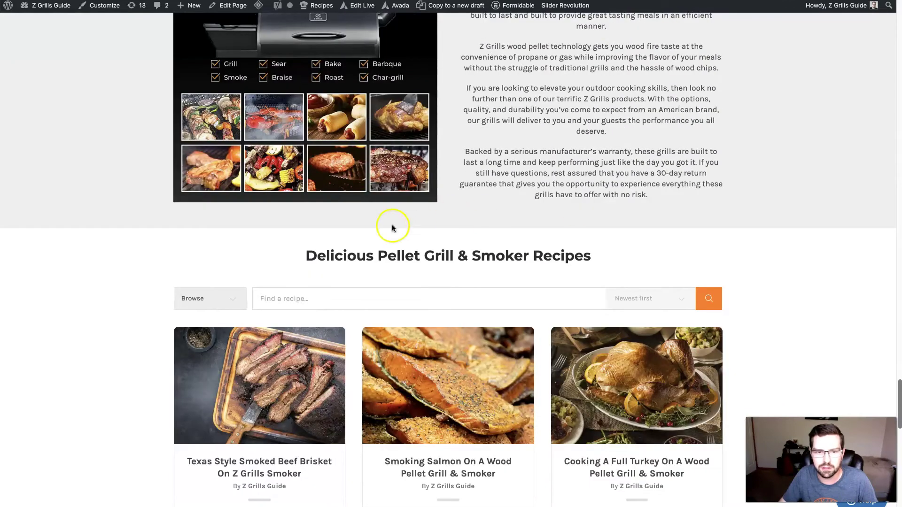
left_click_drag(308, 260, 595, 259)
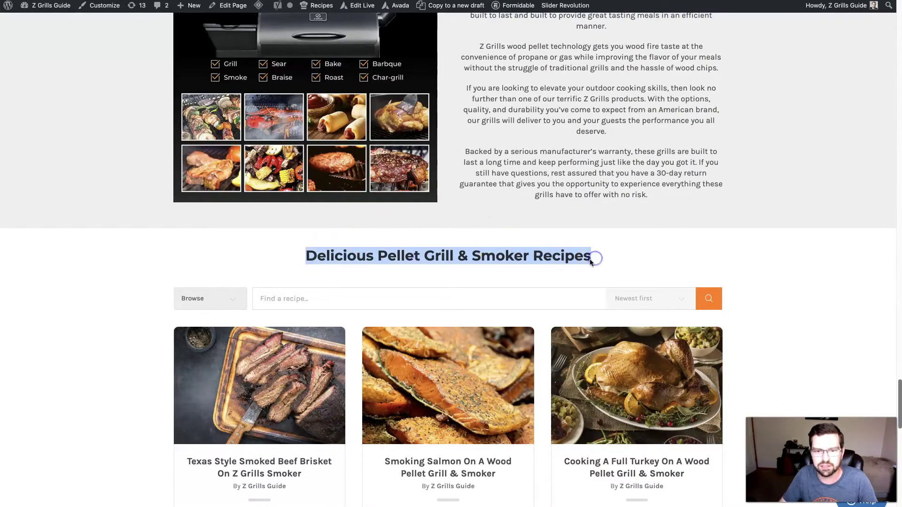
left_click(495, 261)
scroll(584, 245, "down", 1)
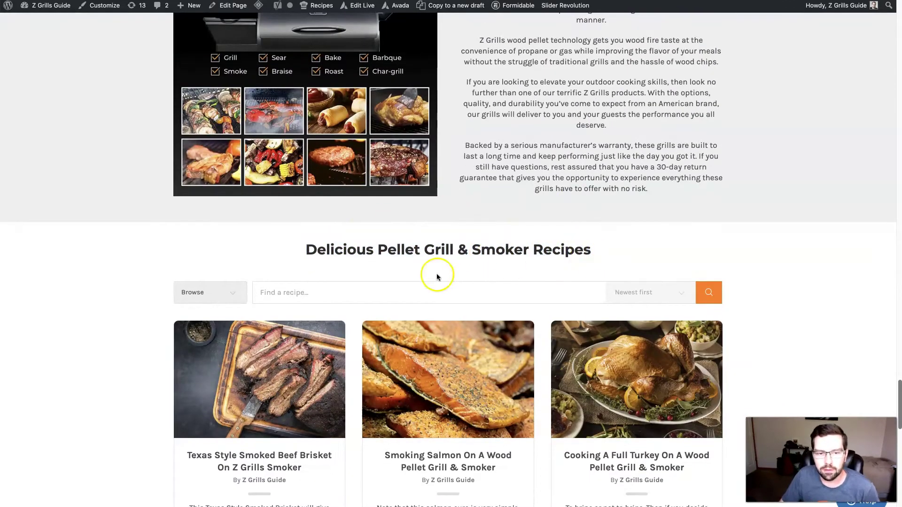
scroll(301, 250, "down", 1)
left_click_drag(307, 244, 603, 243)
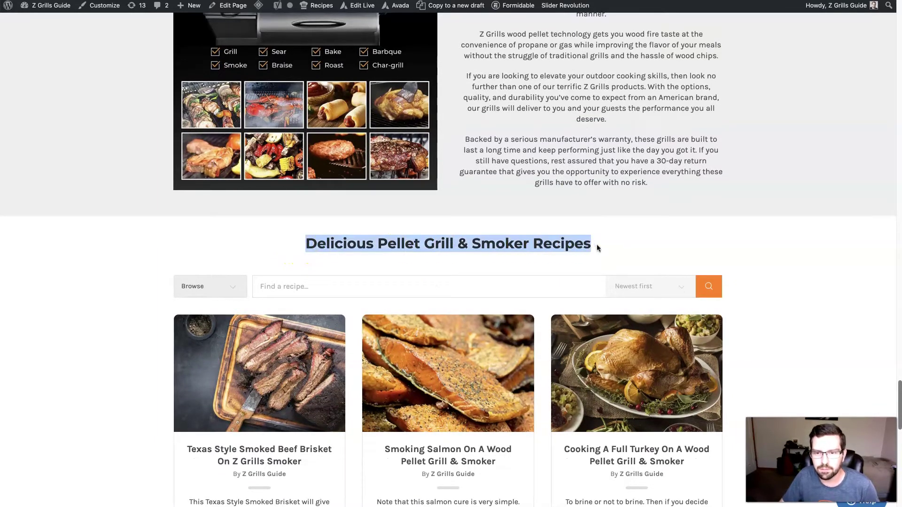
left_click(598, 248)
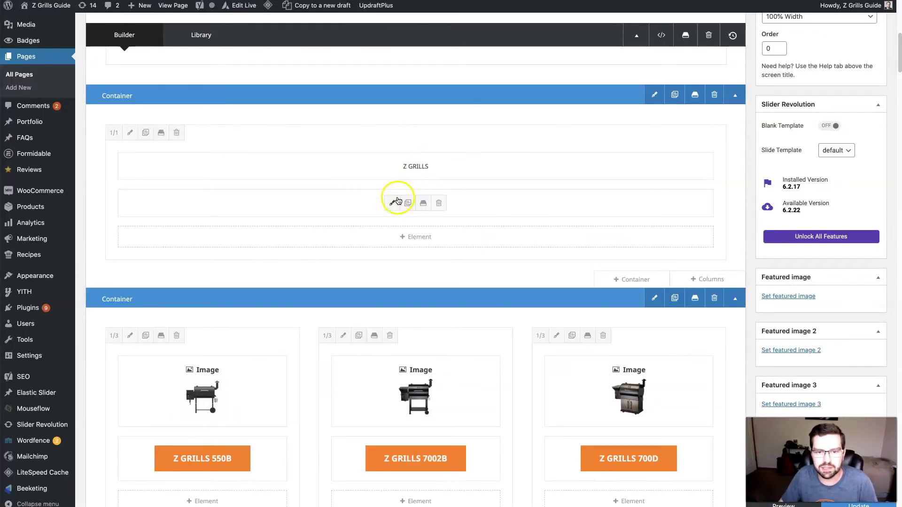
- Add font-size: 1.5em to the LEVEL UP YOUR GRILL GAME heading's HTML and preview it in Visual
left_click(392, 206)
left_click(534, 319)
left_click(714, 257)
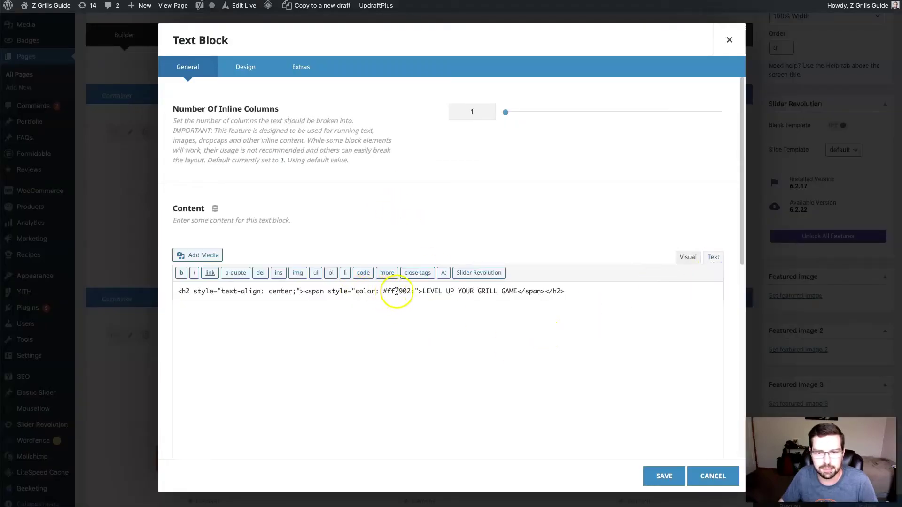
type("fon-")
key("BackSpace")
type("t-size: 1")
key("BackSpace")
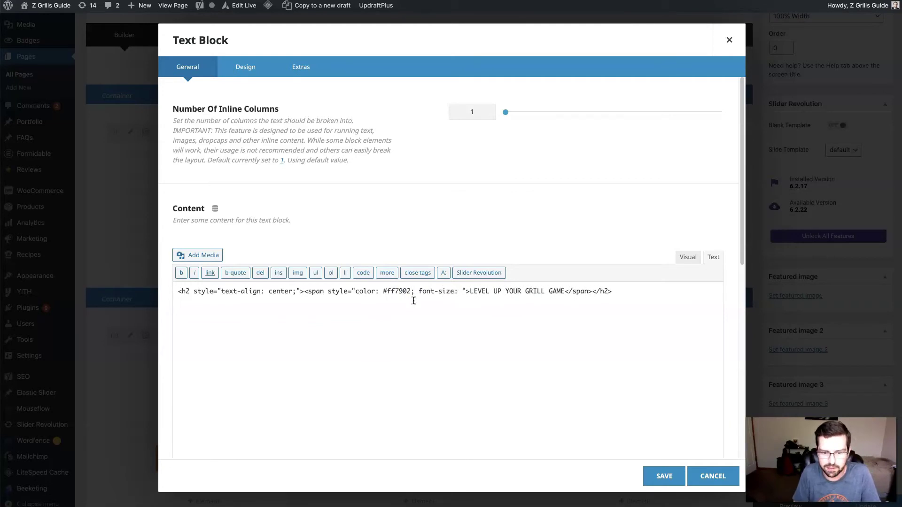
type("1.5em")
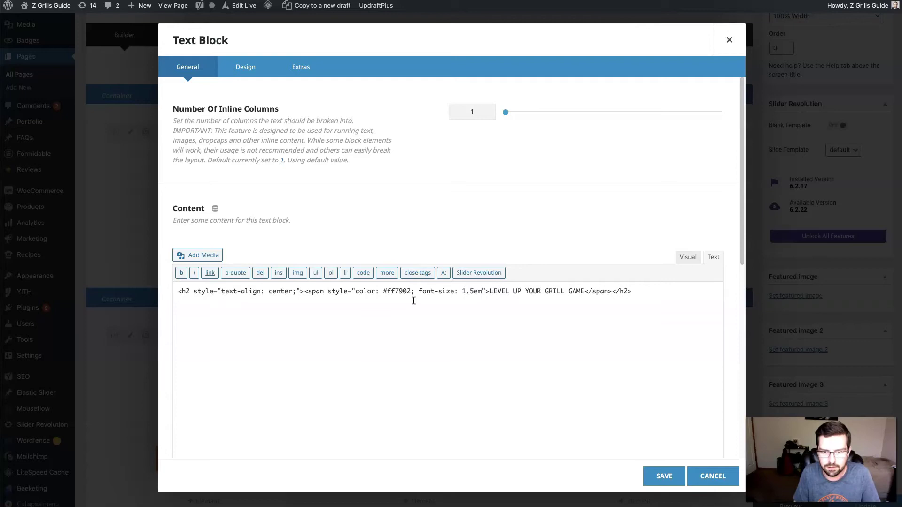
left_click(688, 257)
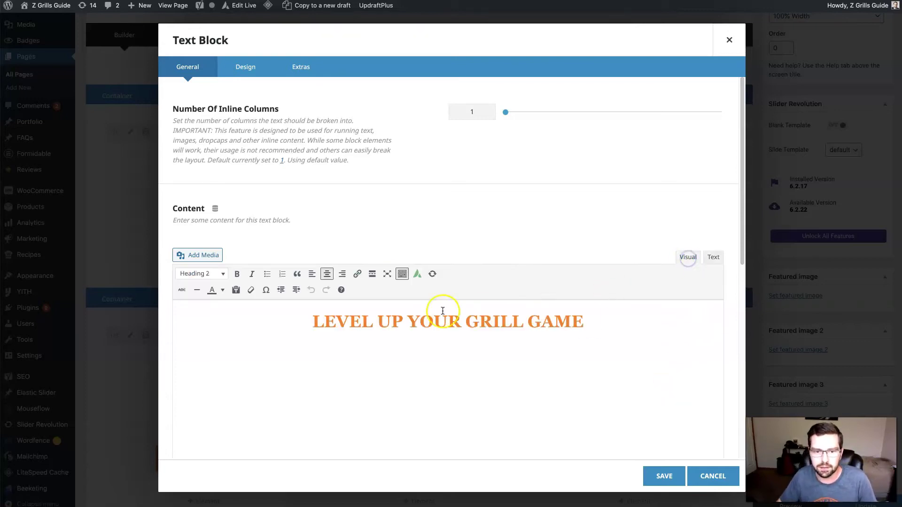
- Delete the font-size: 1.5em declaration, preview the original heading, and cancel the text block edit
left_click(712, 259)
left_click(483, 292)
left_click_drag(483, 292, 422, 292)
key("BackSpace")
key("BackSpace")
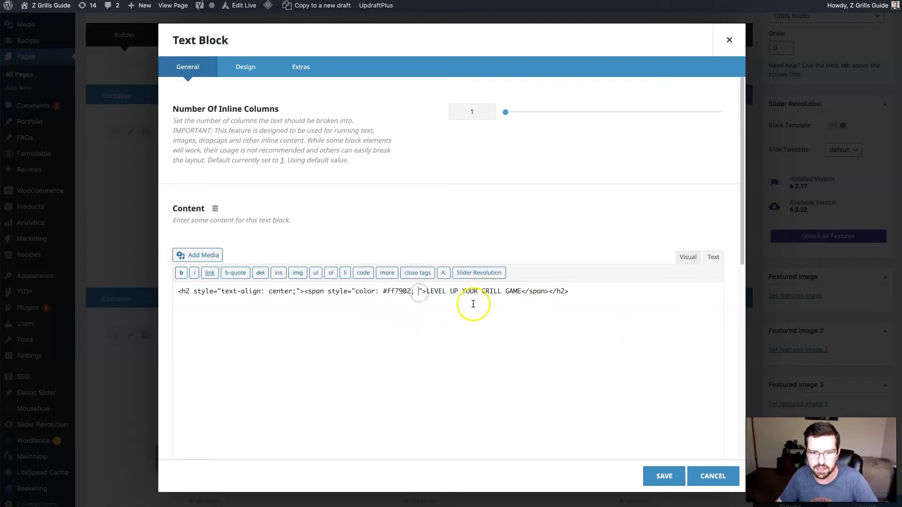
left_click(687, 258)
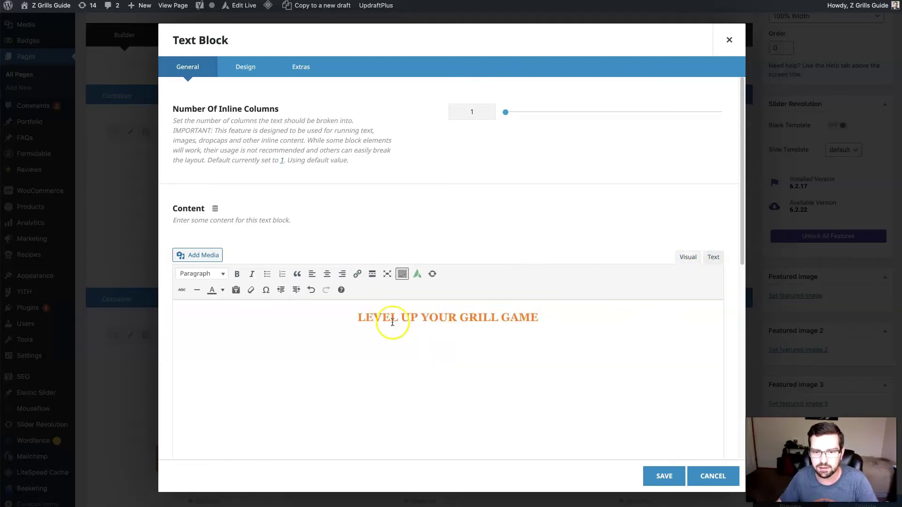
left_click(704, 479)
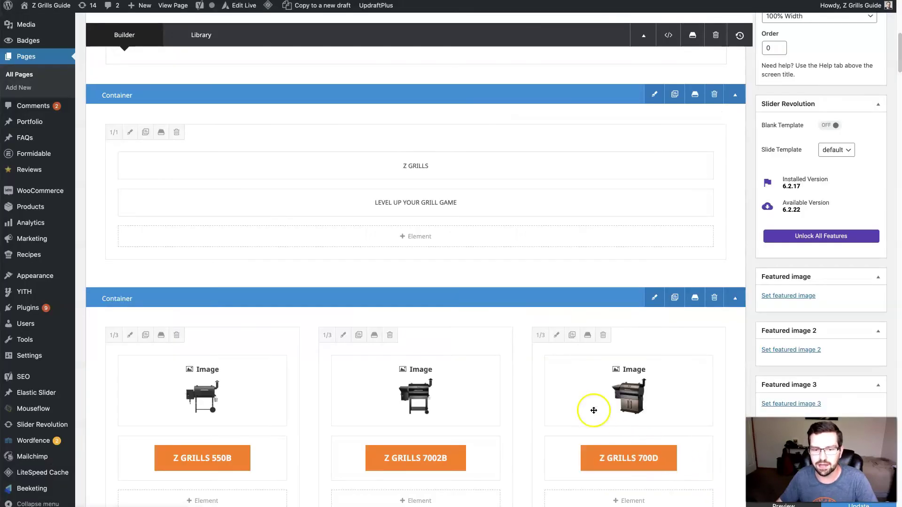
- Select the 'Welcome To The Next Generation Of Outdoor Grills' heading on the live homepage, then Inspect the page
scroll(497, 252, "up", 1)
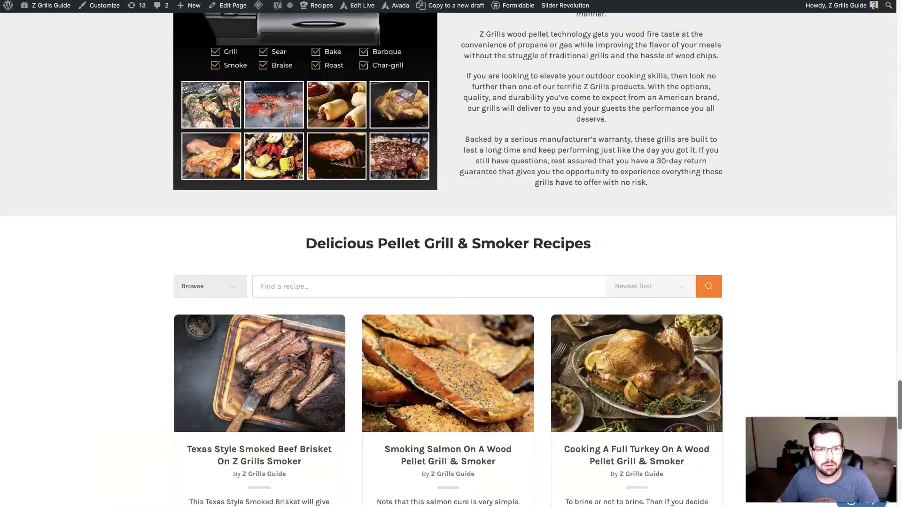
scroll(654, 241, "up", 15)
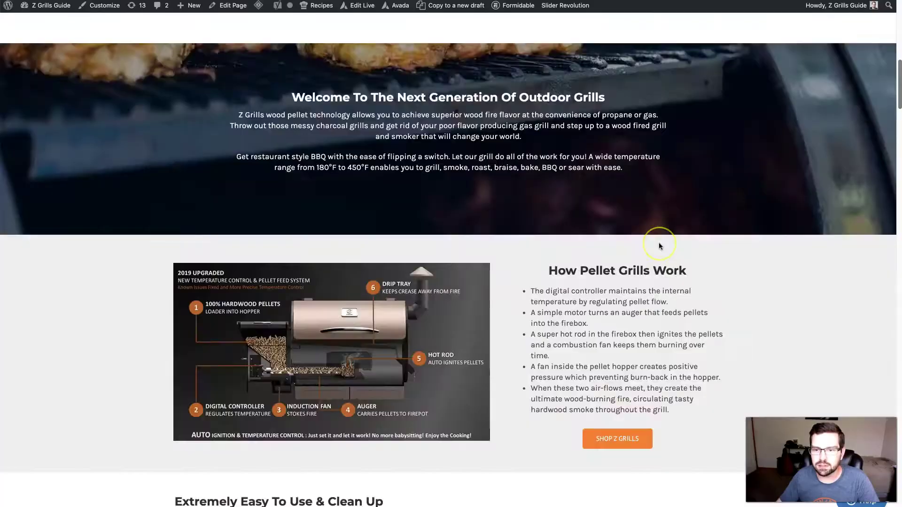
scroll(660, 245, "up", 8)
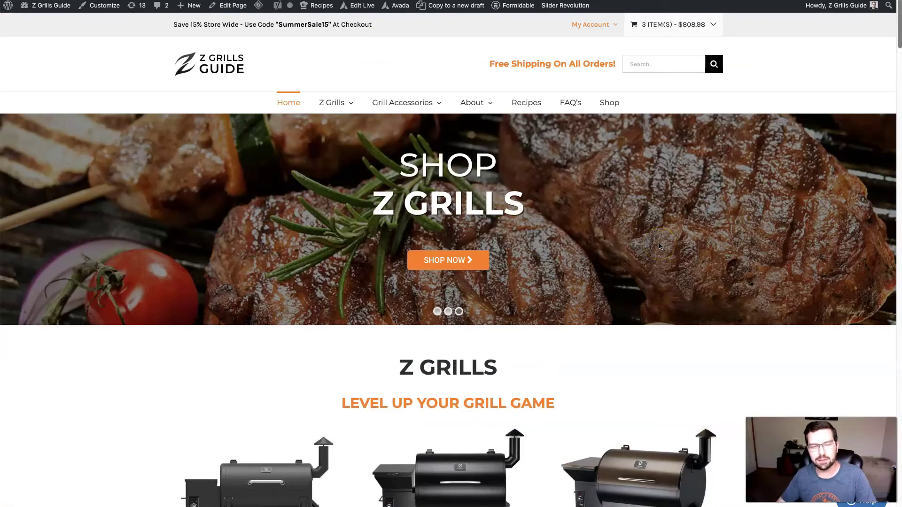
scroll(660, 245, "down", 5)
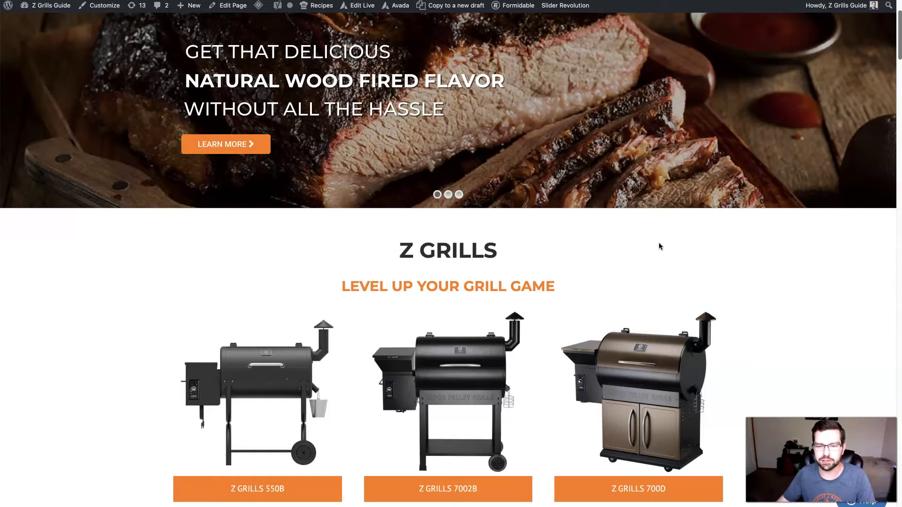
scroll(659, 243, "down", 7)
left_click_drag(299, 249, 606, 252)
left_click(611, 253)
scroll(690, 256, "up", 6)
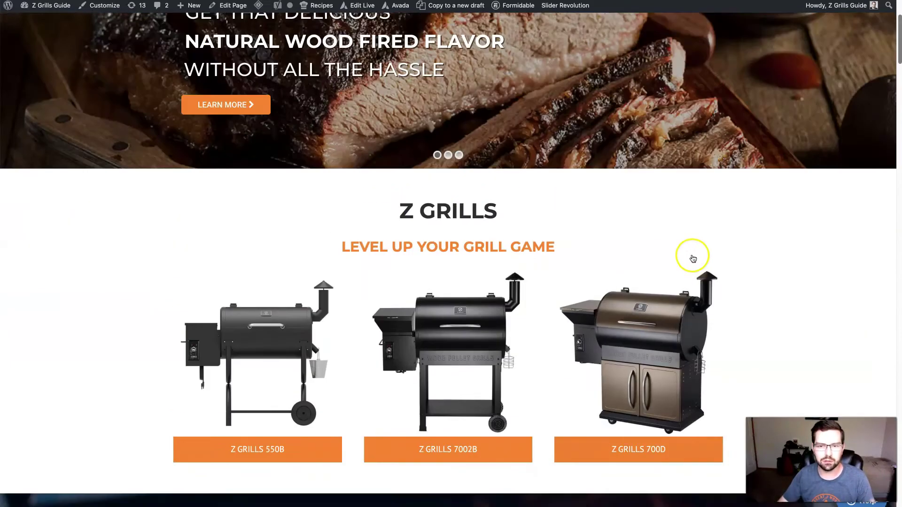
right_click(141, 230)
left_click(184, 352)
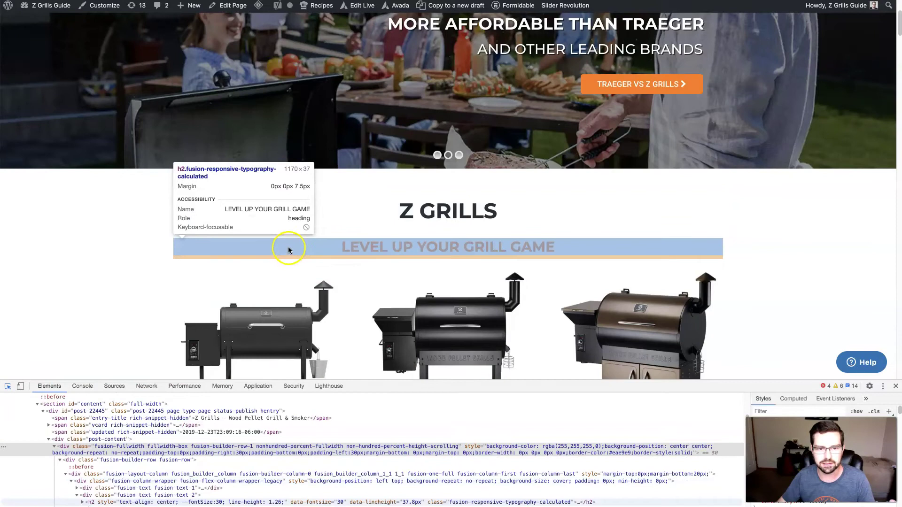
- Close DevTools and open the homepage's page source
left_click(894, 386)
right_click(149, 234)
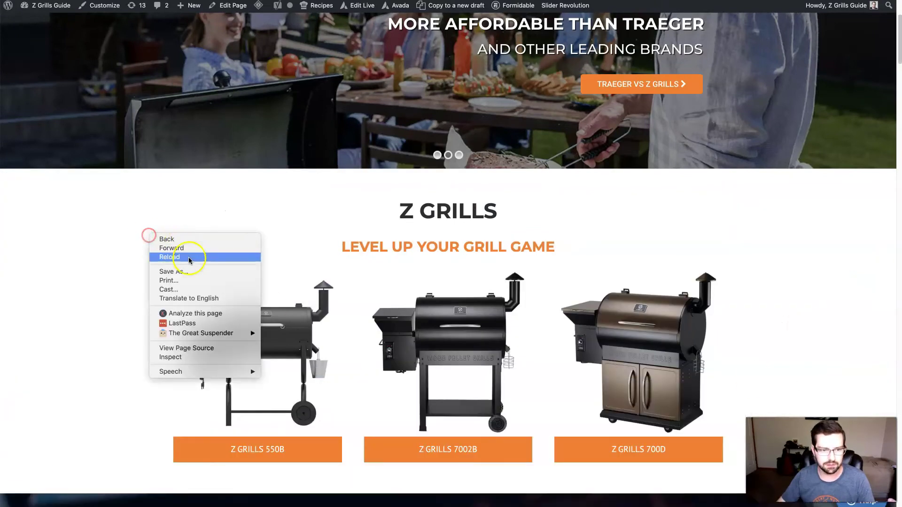
left_click(191, 350)
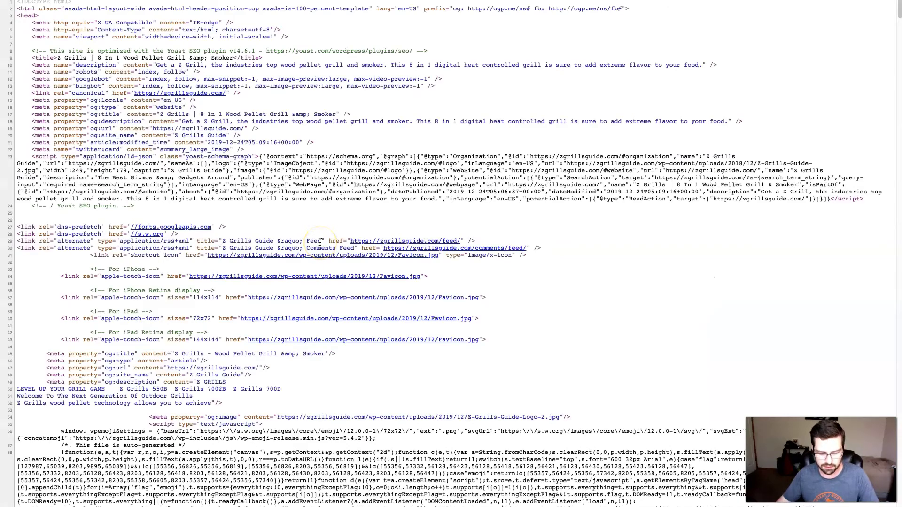
- Find 'h2' in the source, cycle through matches on lines 574, 602 and 625, then close the source tab
key("super+f")
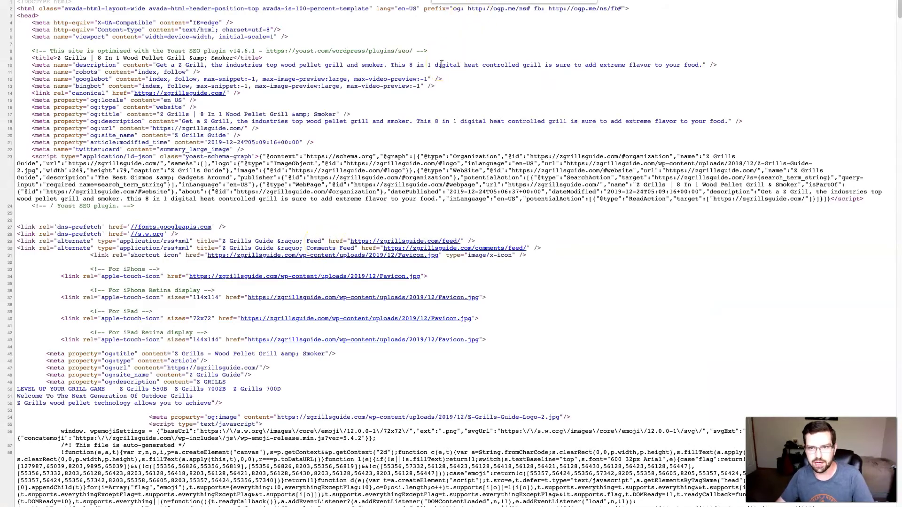
type("h2")
key("Return")
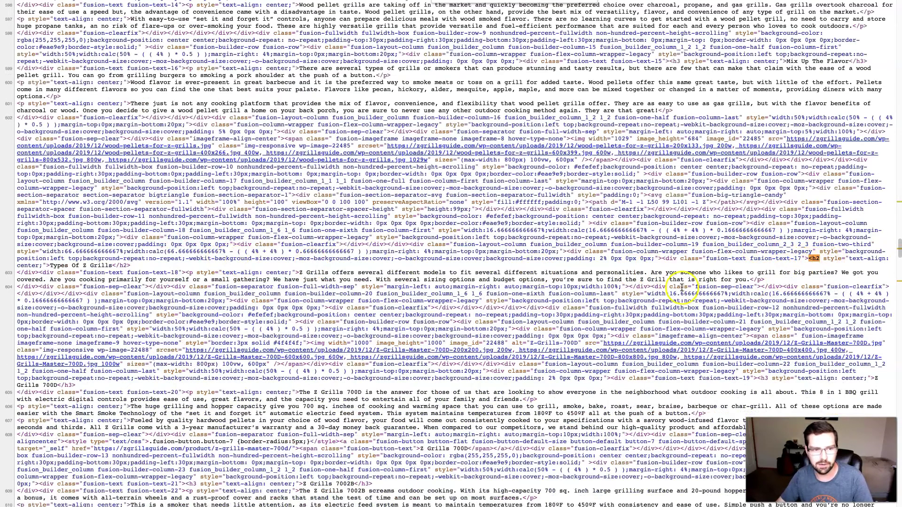
key("Return")
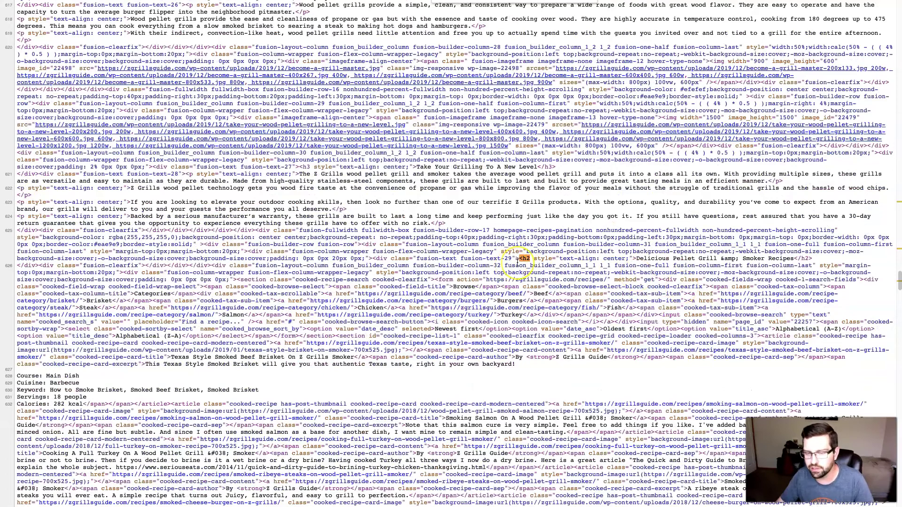
key("Return")
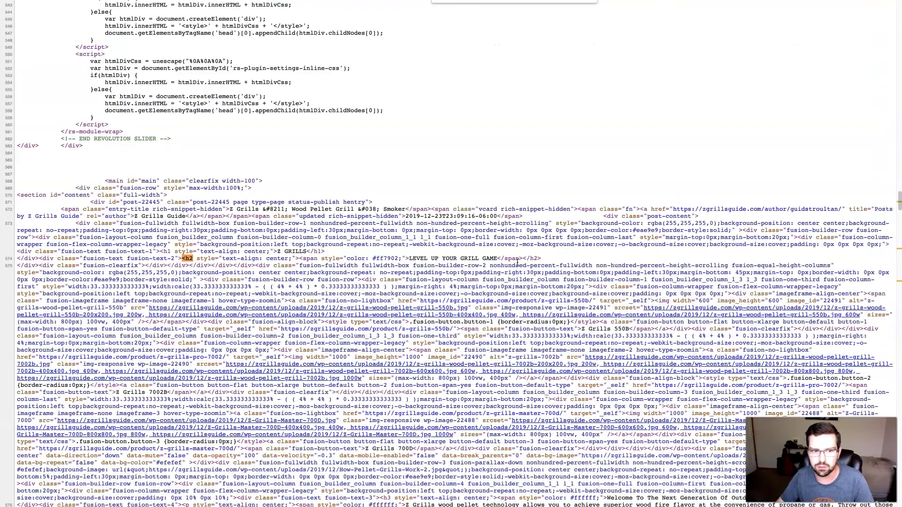
key("Return")
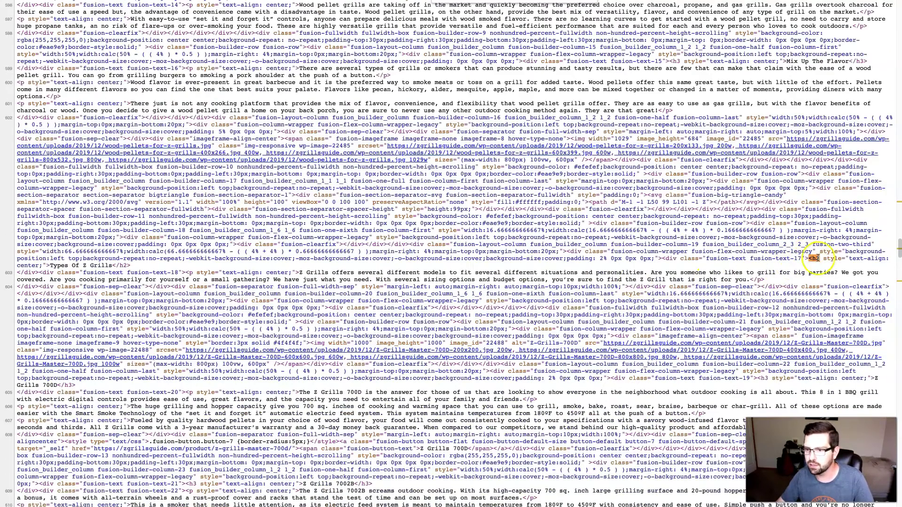
key("Return")
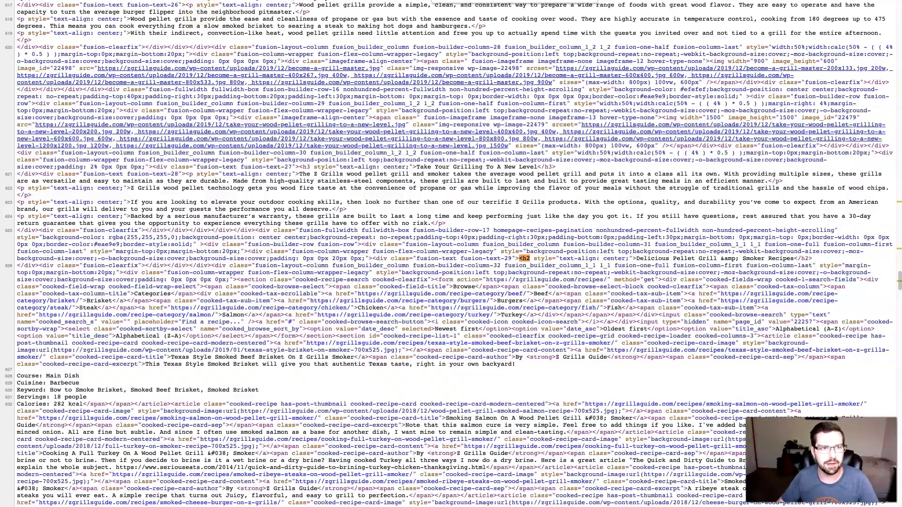
key("super+w")
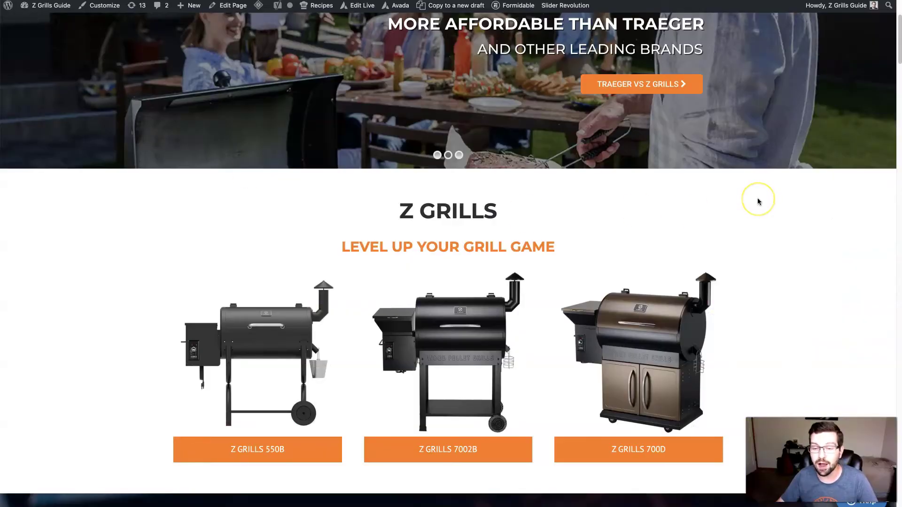